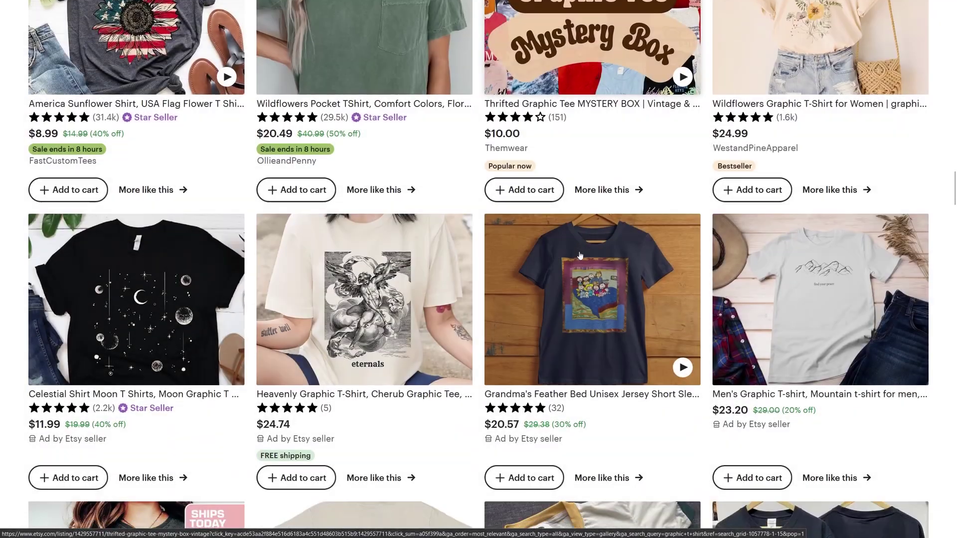
{"action": "scroll", "coordinate": [578, 257], "scroll_direction": "down", "scroll_amount": 5}
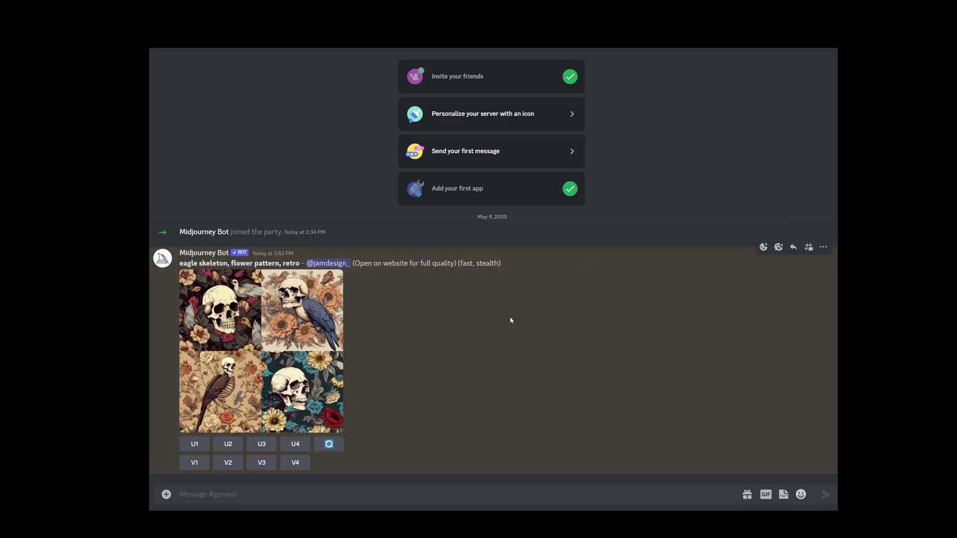
{"action": "left_click", "coordinate": [288, 331]}
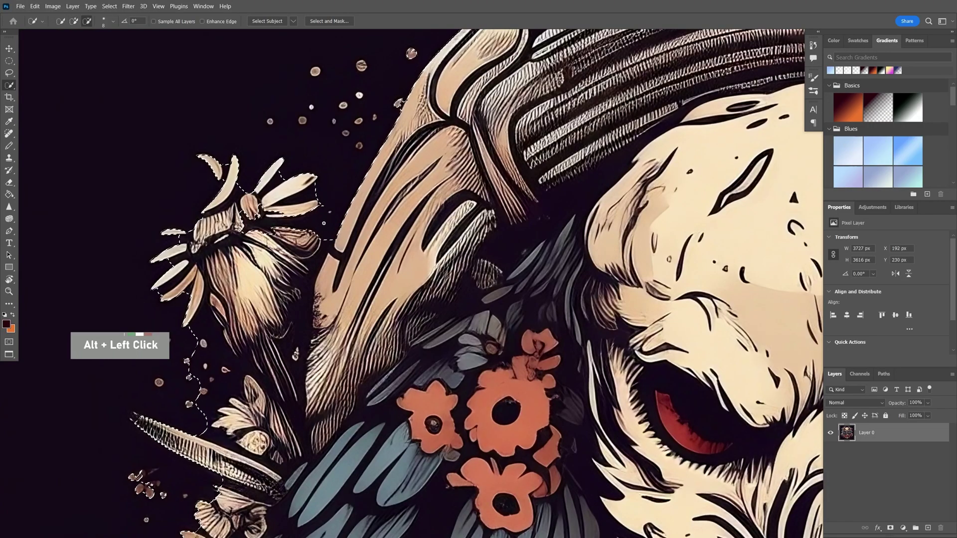
In Photoshop, refine the Quick Selection around the flowers beside the eagle skull, subtracting unwanted areas from it
{"action": "left_click_drag", "start_coordinate": [210, 324], "coordinate": [281, 236]}
{"action": "left_click", "coordinate": [274, 271], "text": "alt"}
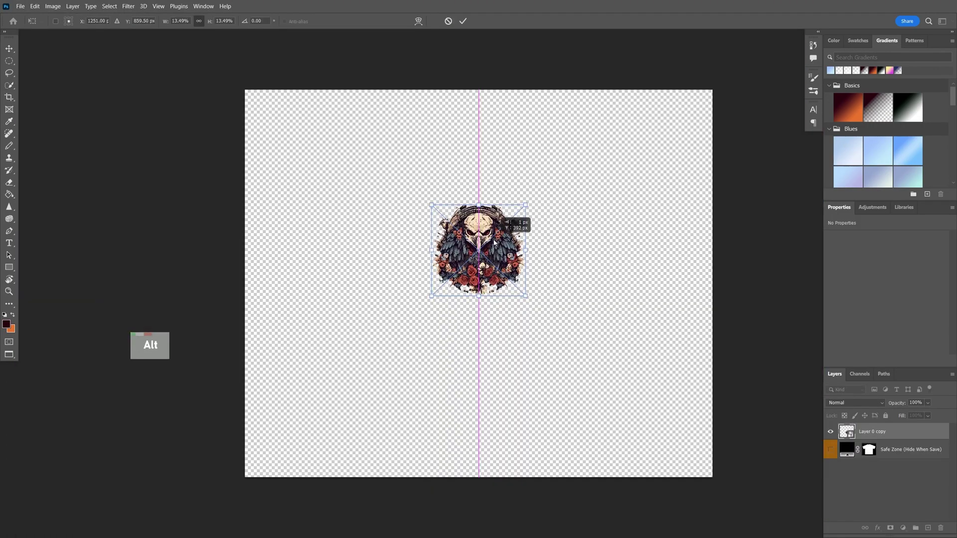
Centre the eagle skull artwork horizontally on the t-shirt template canvas and toggle the visibility of the Safe Zone layer
{"action": "left_click_drag", "start_coordinate": [494, 242], "coordinate": [494, 243]}
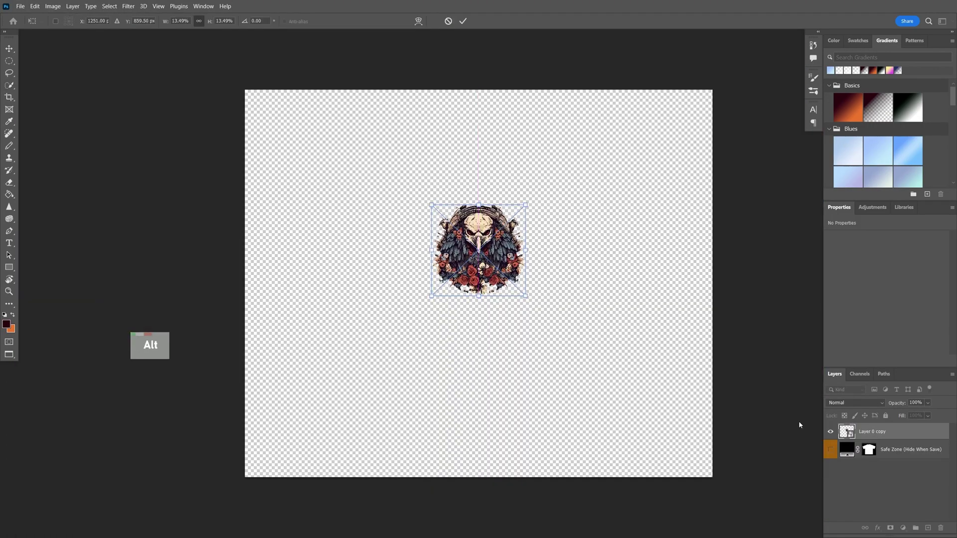
{"action": "key", "text": "w"}
{"action": "left_click", "coordinate": [831, 450]}
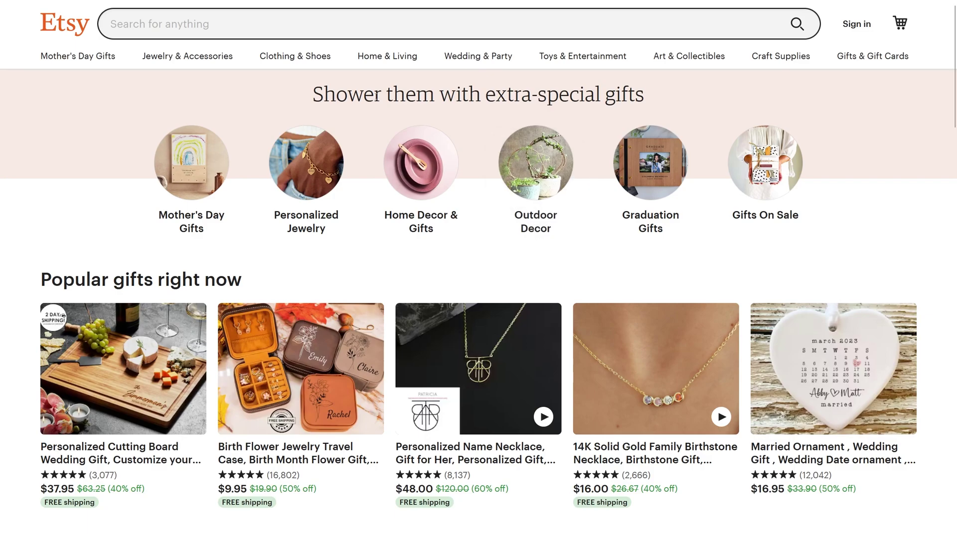
Switch to Etsy and search the marketplace for "graphic t shirt"
{"action": "left_click", "coordinate": [254, 22]}
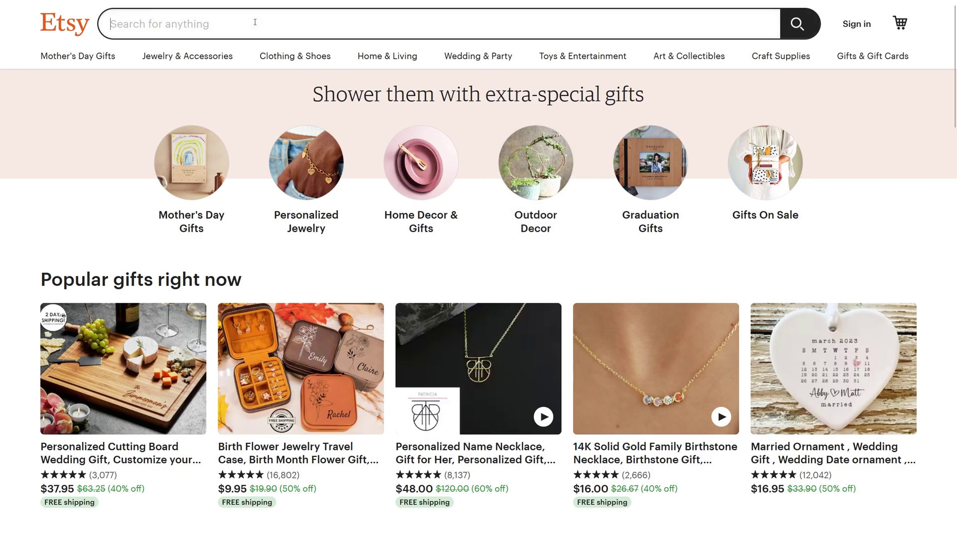
{"action": "type", "text": "graphic t"}
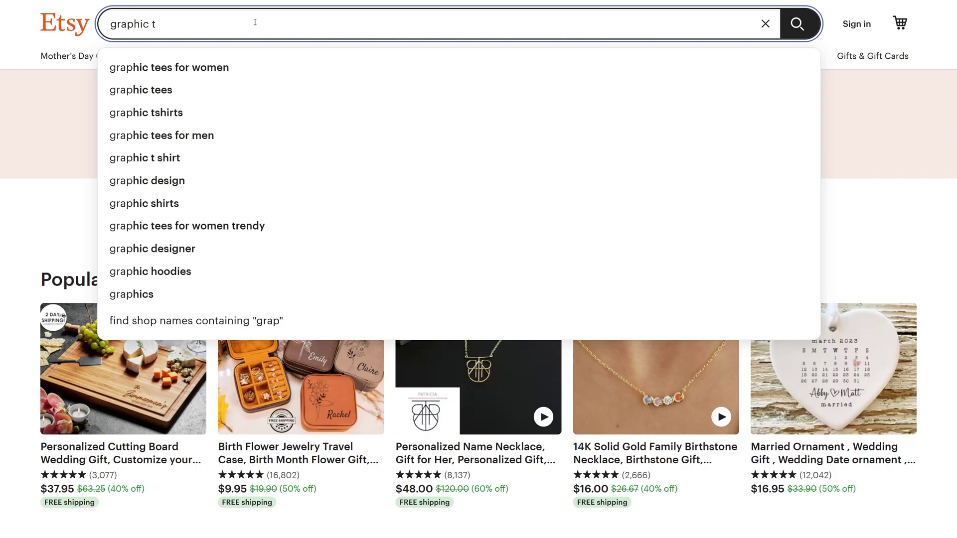
{"action": "type", "text": " shirt"}
{"action": "key", "text": "Return"}
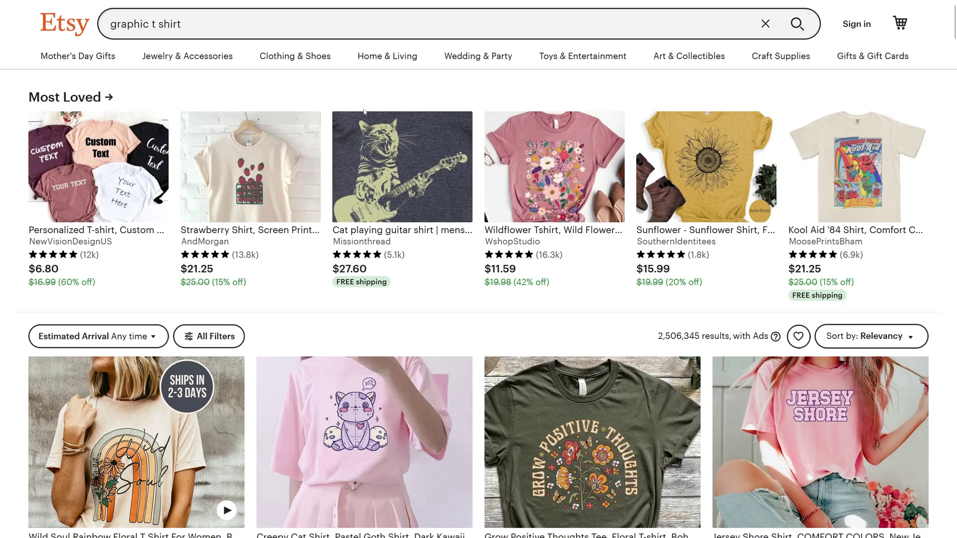
Browse the graphic t-shirt listings, examining the recurring design subjects and styles for prompt ideas
{"action": "scroll", "coordinate": [343, 88], "scroll_direction": "down", "scroll_amount": 4}
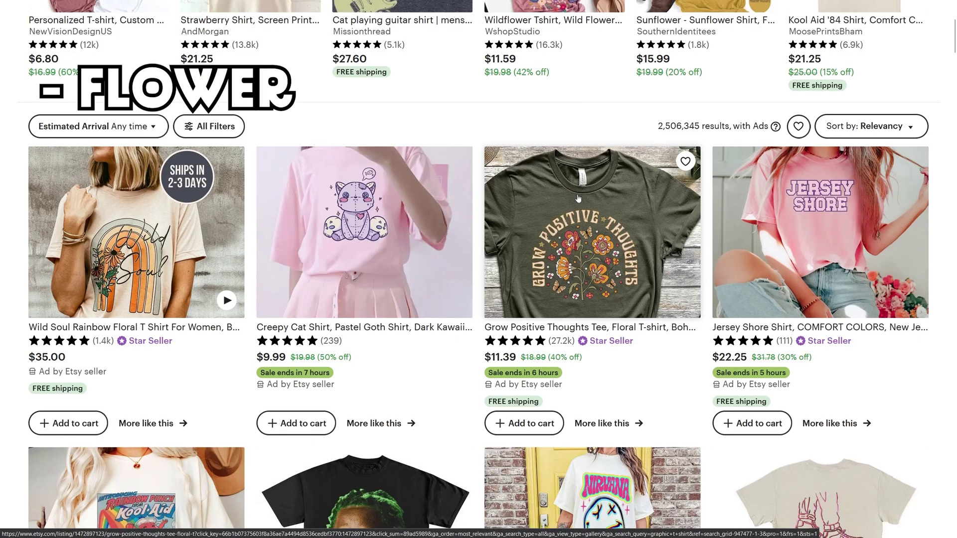
{"action": "scroll", "coordinate": [591, 205], "scroll_direction": "down", "scroll_amount": 3}
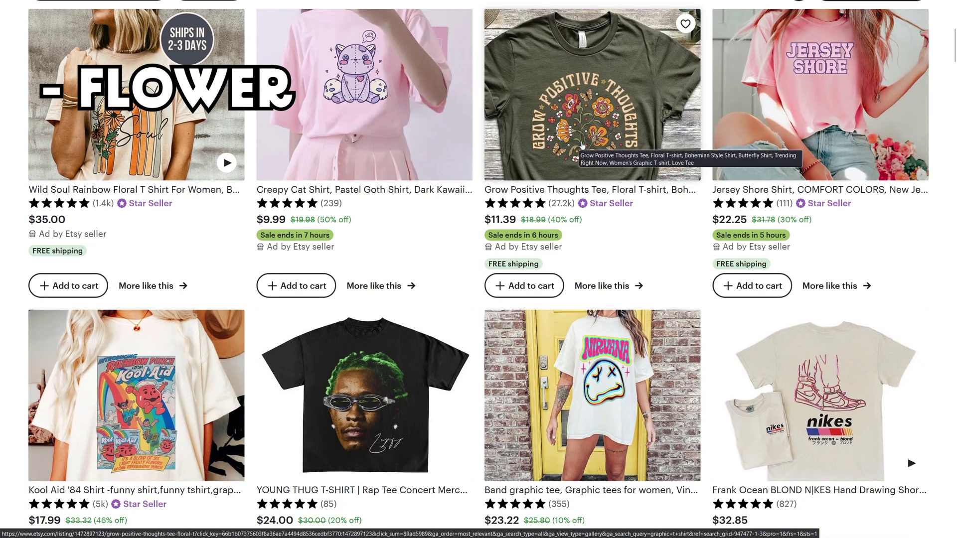
{"action": "scroll", "coordinate": [579, 145], "scroll_direction": "down", "scroll_amount": 5}
{"action": "scroll", "coordinate": [582, 144], "scroll_direction": "down", "scroll_amount": 6}
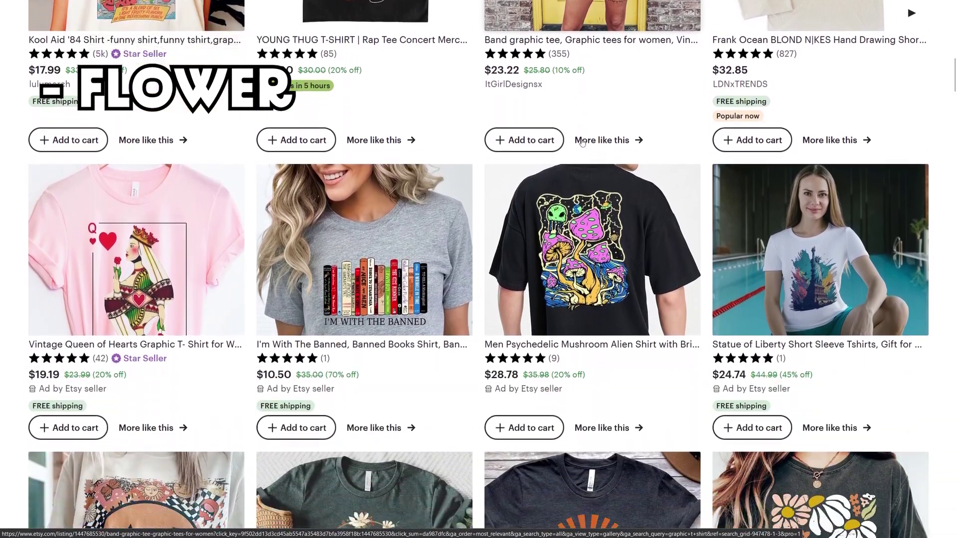
{"action": "scroll", "coordinate": [582, 143], "scroll_direction": "down", "scroll_amount": 8}
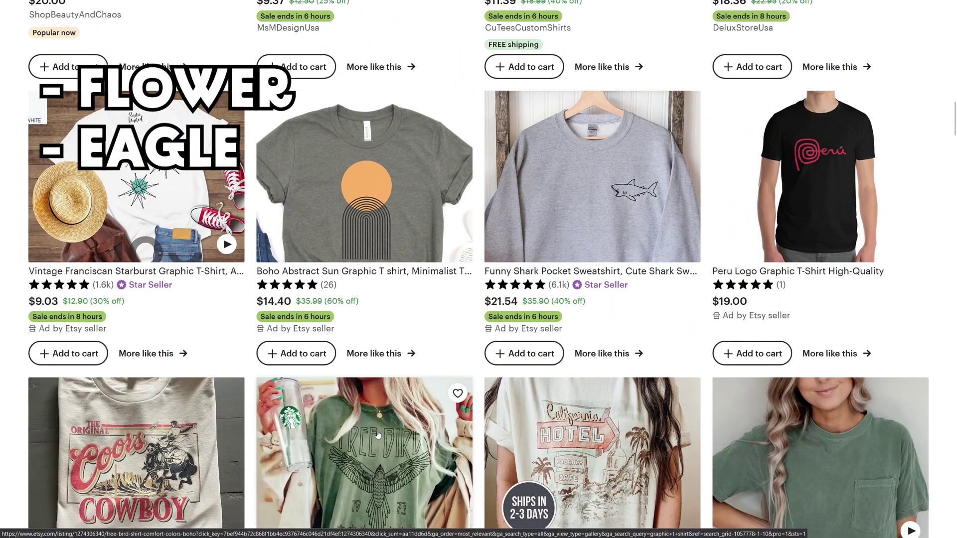
{"action": "scroll", "coordinate": [396, 423], "scroll_direction": "down", "scroll_amount": 1}
{"action": "scroll", "coordinate": [396, 423], "scroll_direction": "down", "scroll_amount": 2}
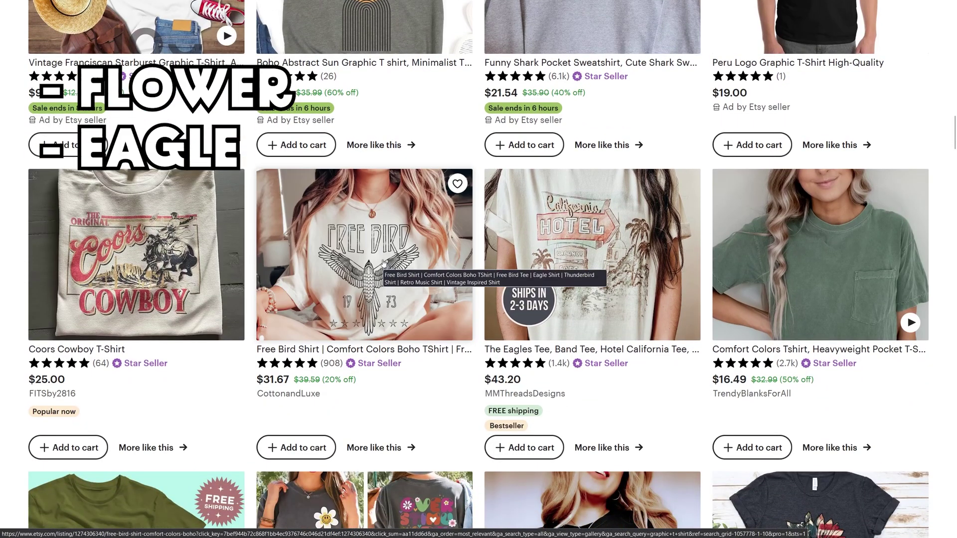
{"action": "scroll", "coordinate": [383, 262], "scroll_direction": "down", "scroll_amount": 3}
{"action": "scroll", "coordinate": [383, 255], "scroll_direction": "down", "scroll_amount": 1}
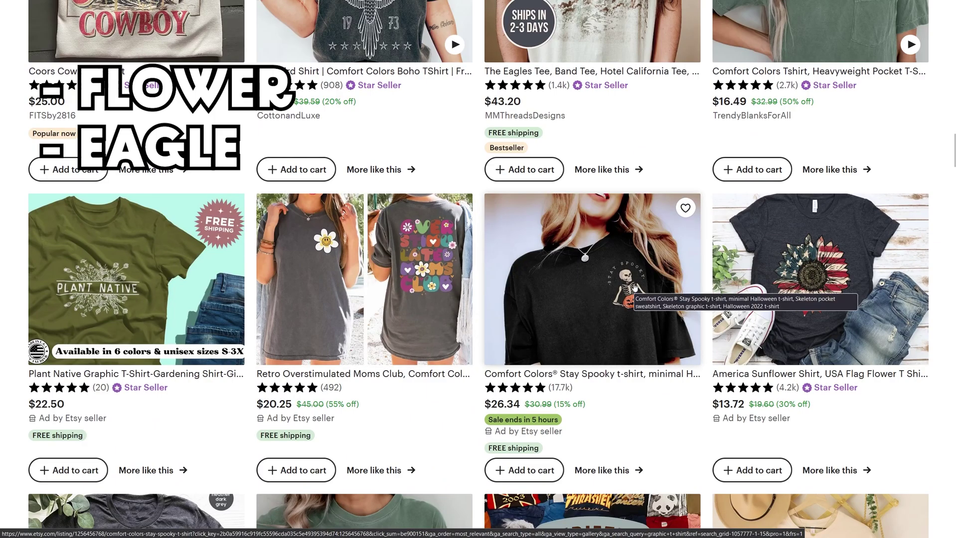
{"action": "scroll", "coordinate": [634, 288], "scroll_direction": "up", "scroll_amount": 1}
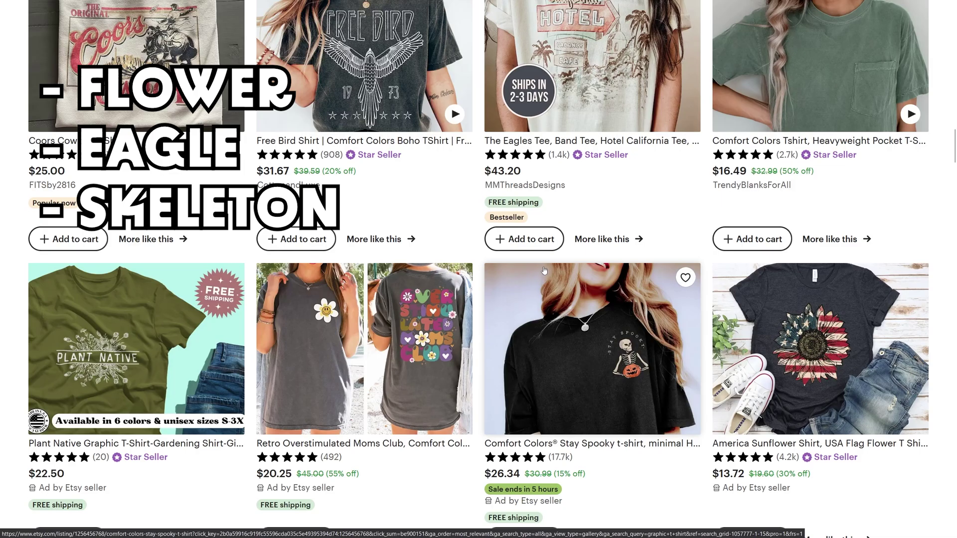
{"action": "scroll", "coordinate": [548, 239], "scroll_direction": "down", "scroll_amount": 3}
{"action": "scroll", "coordinate": [580, 256], "scroll_direction": "down", "scroll_amount": 4}
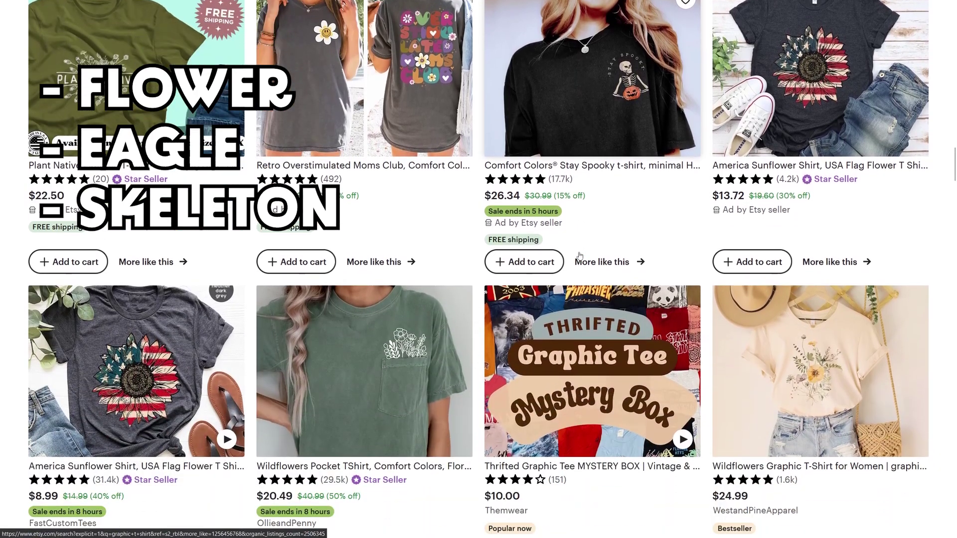
{"action": "scroll", "coordinate": [579, 256], "scroll_direction": "down", "scroll_amount": 4}
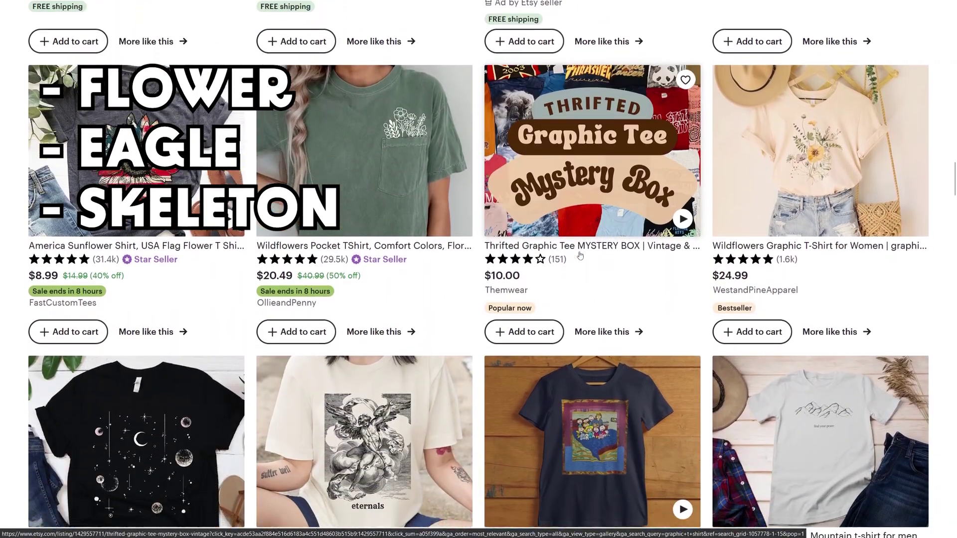
{"action": "scroll", "coordinate": [580, 256], "scroll_direction": "down", "scroll_amount": 1}
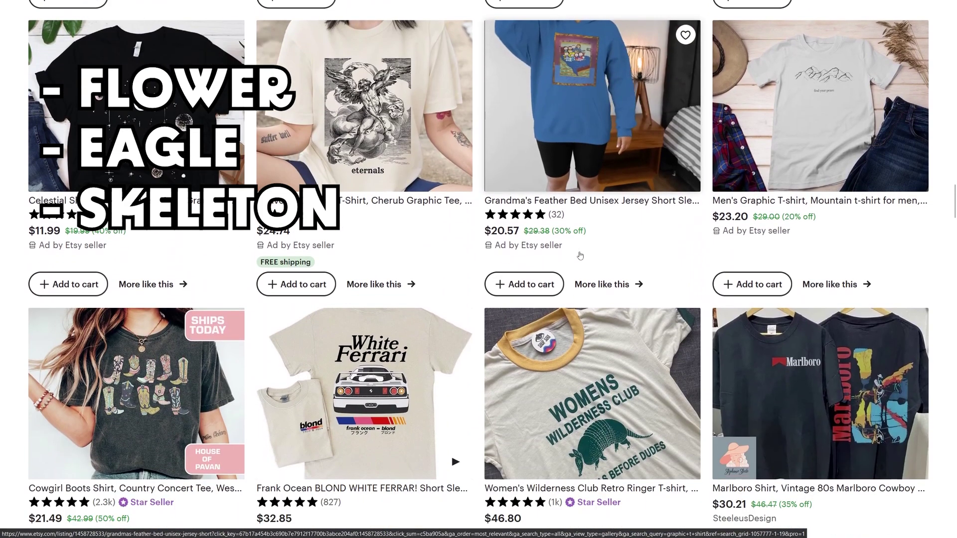
{"action": "scroll", "coordinate": [580, 255], "scroll_direction": "down", "scroll_amount": 1}
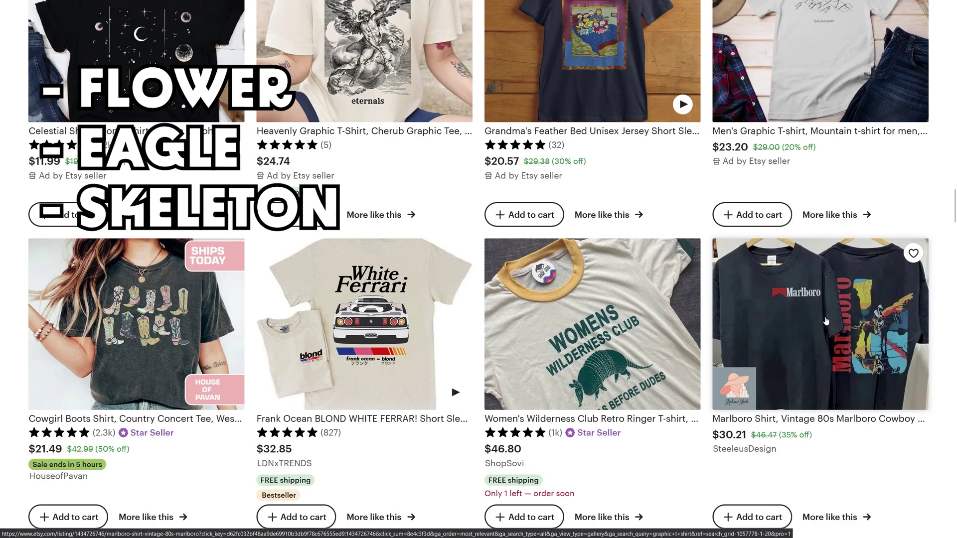
{"action": "scroll", "coordinate": [773, 303], "scroll_direction": "down", "scroll_amount": 3}
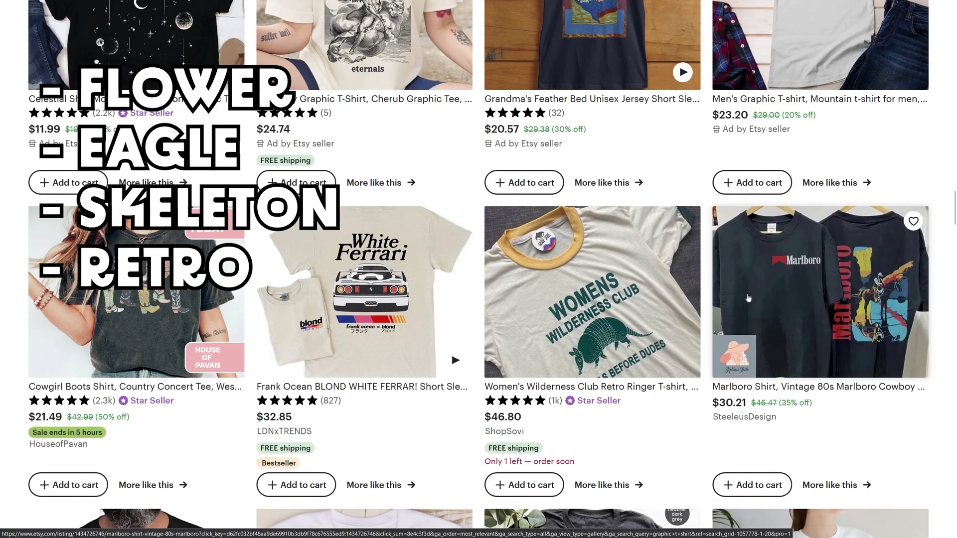
{"action": "scroll", "coordinate": [728, 294], "scroll_direction": "up", "scroll_amount": 3}
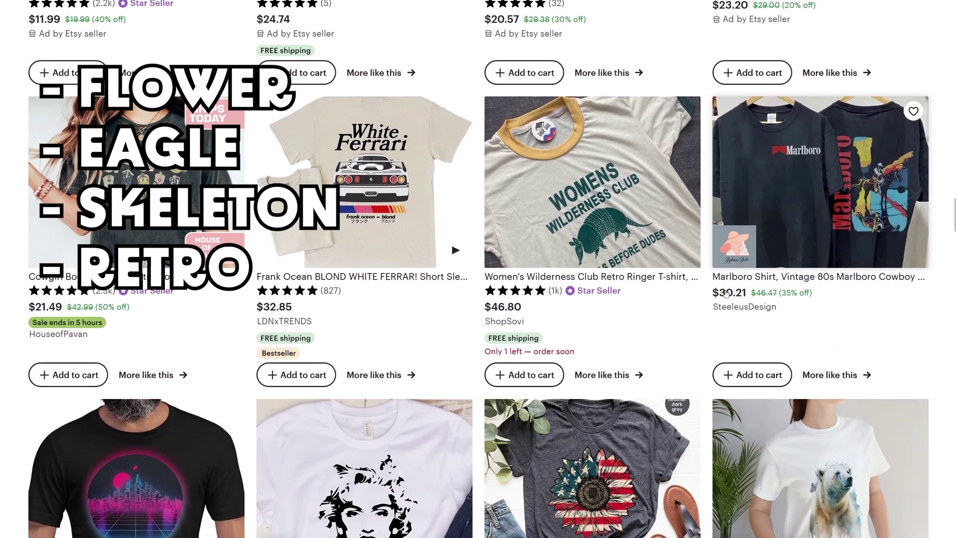
{"action": "scroll", "coordinate": [726, 295], "scroll_direction": "up", "scroll_amount": 2}
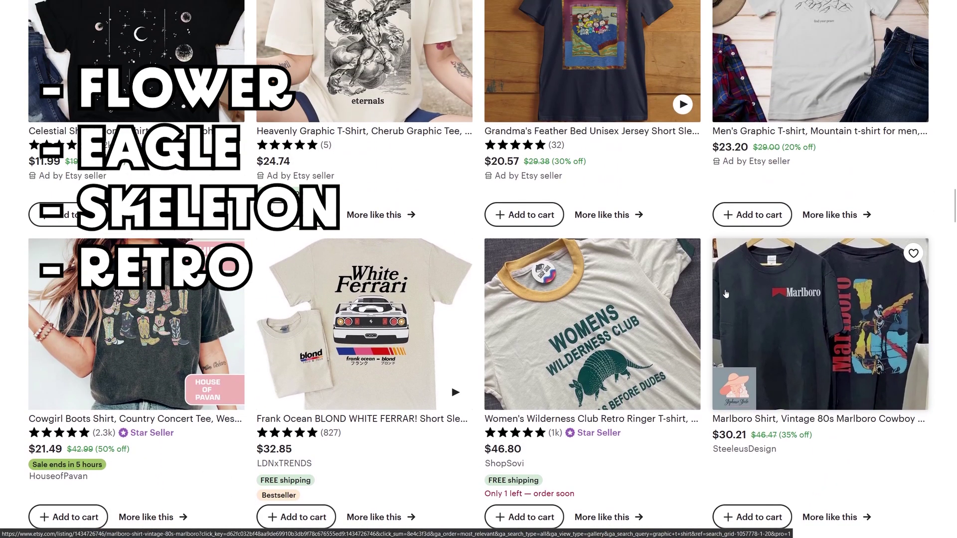
{"action": "scroll", "coordinate": [726, 294], "scroll_direction": "up", "scroll_amount": 1}
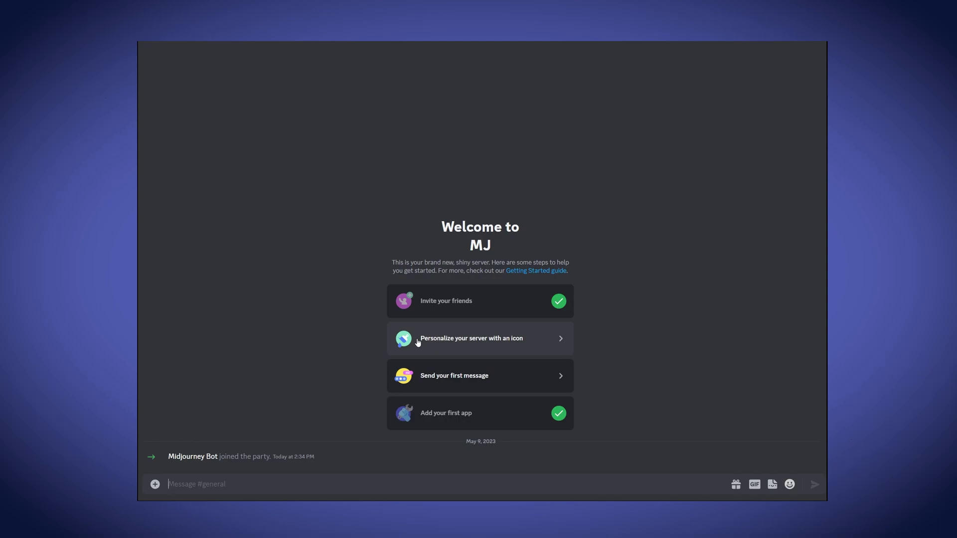
In Discord, generate images with the Midjourney /imagine command using the prompt "eagle skeleton, flower pattern, retro"
{"action": "type", "text": "/imagine"}
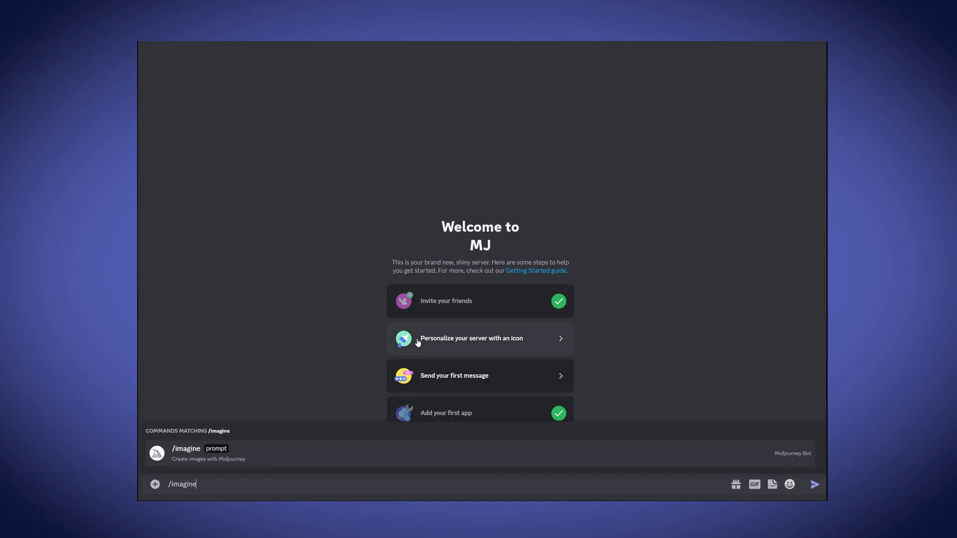
{"action": "key", "text": "Return"}
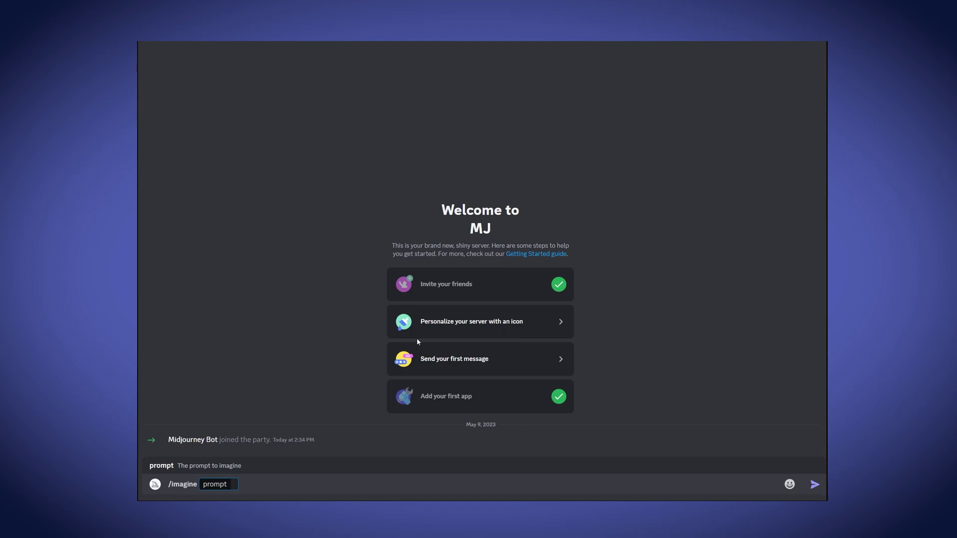
{"action": "type", "text": "eagle skeleton, flower"}
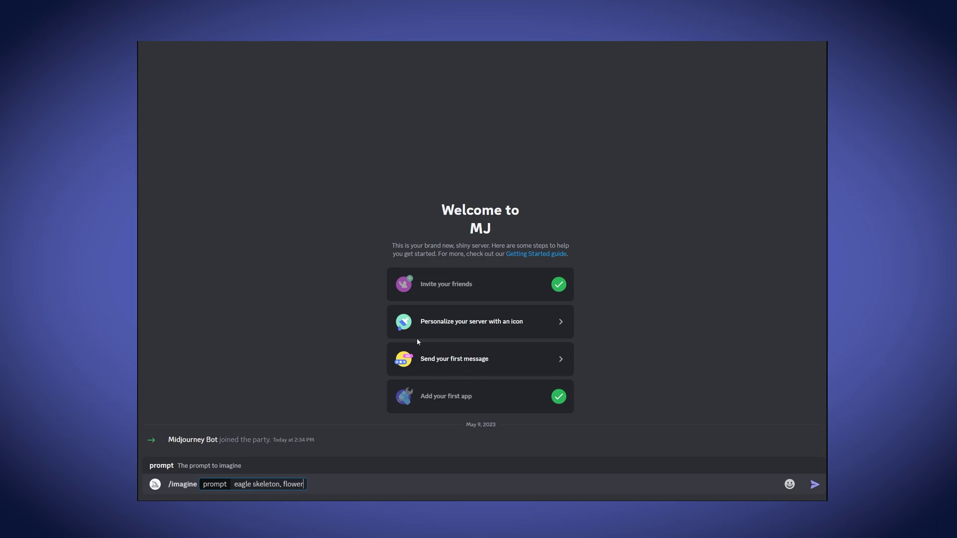
{"action": "type", "text": " pattern, retro"}
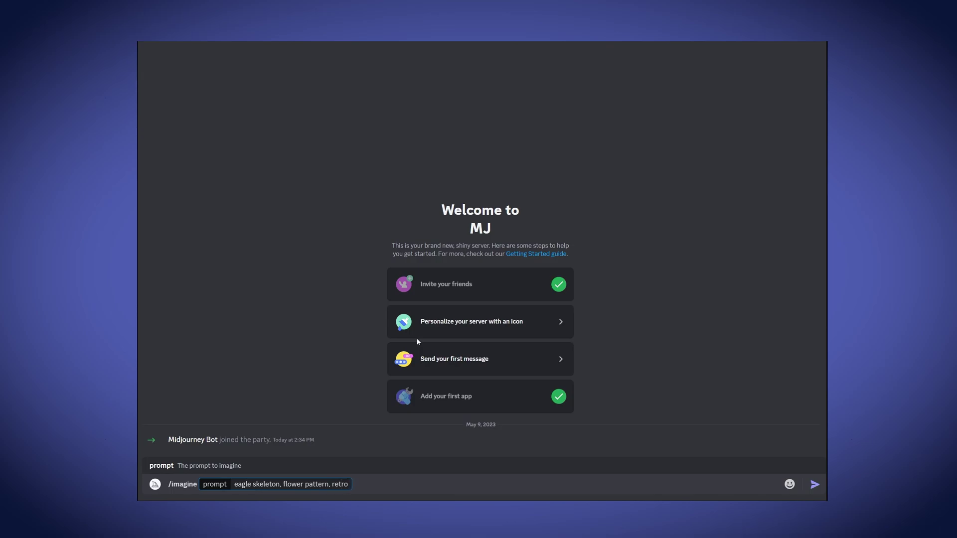
{"action": "key", "text": "Return"}
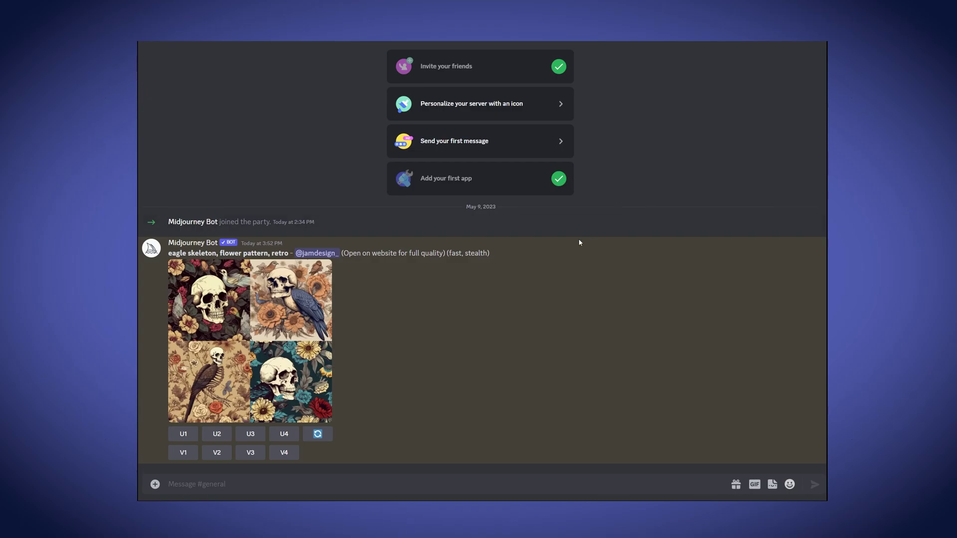
Enlarge the four-image grid generated for the eagle skeleton prompt to examine its variations, and close the preview
{"action": "left_click", "coordinate": [295, 323]}
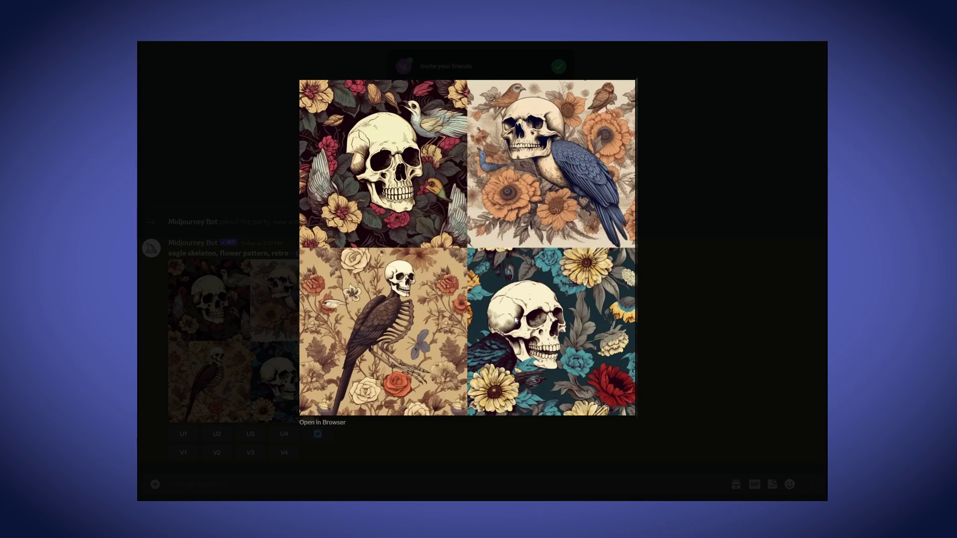
{"action": "left_click", "coordinate": [219, 282]}
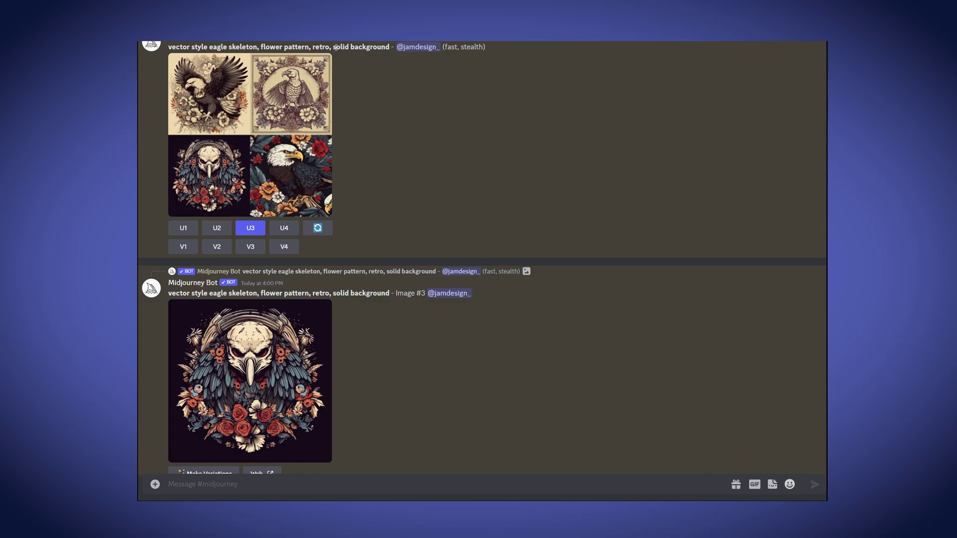
Examine the "solid background" wording in the vector style prompt, then enlarge its image grid and the upscaled Image #3 result
{"action": "left_click_drag", "start_coordinate": [333, 48], "coordinate": [391, 49]}
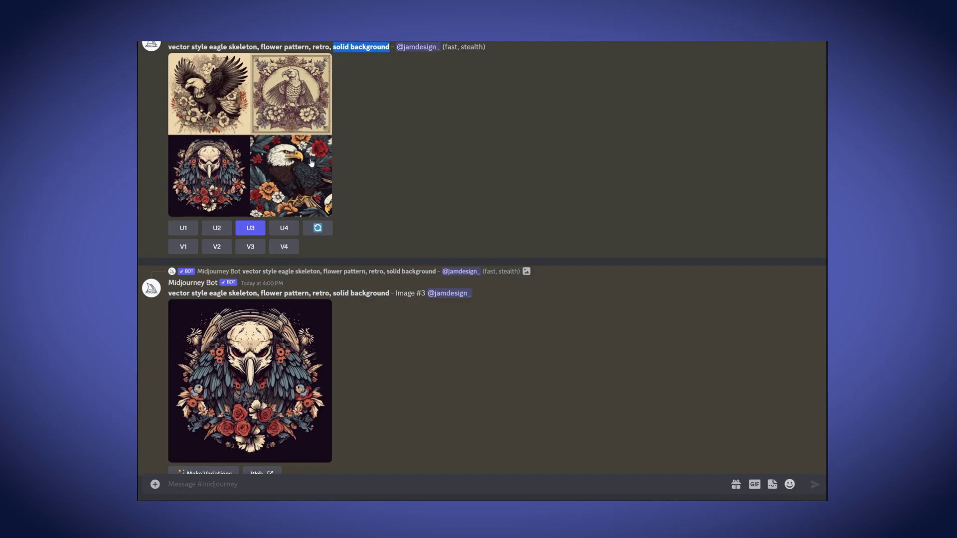
{"action": "left_click", "coordinate": [271, 156]}
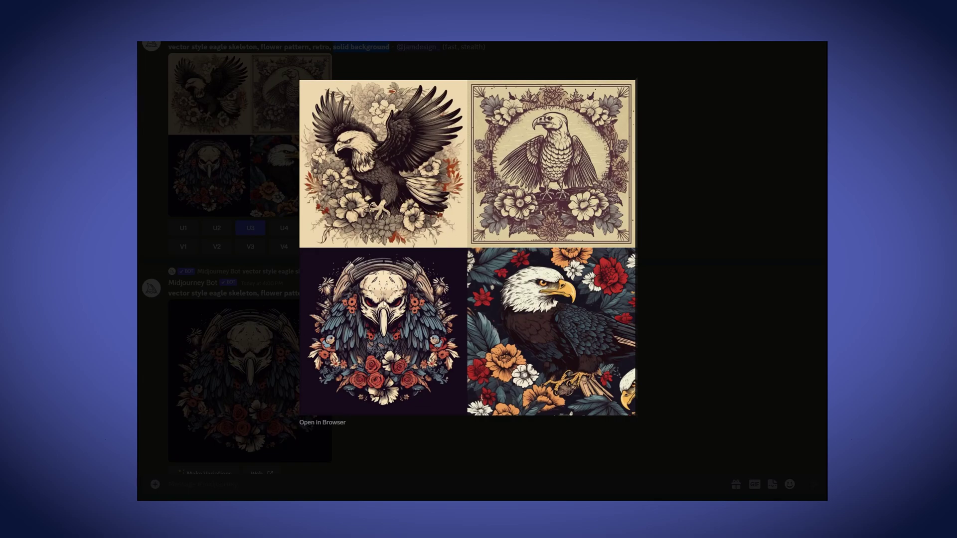
{"action": "left_click", "coordinate": [234, 247]}
{"action": "left_click", "coordinate": [298, 333]}
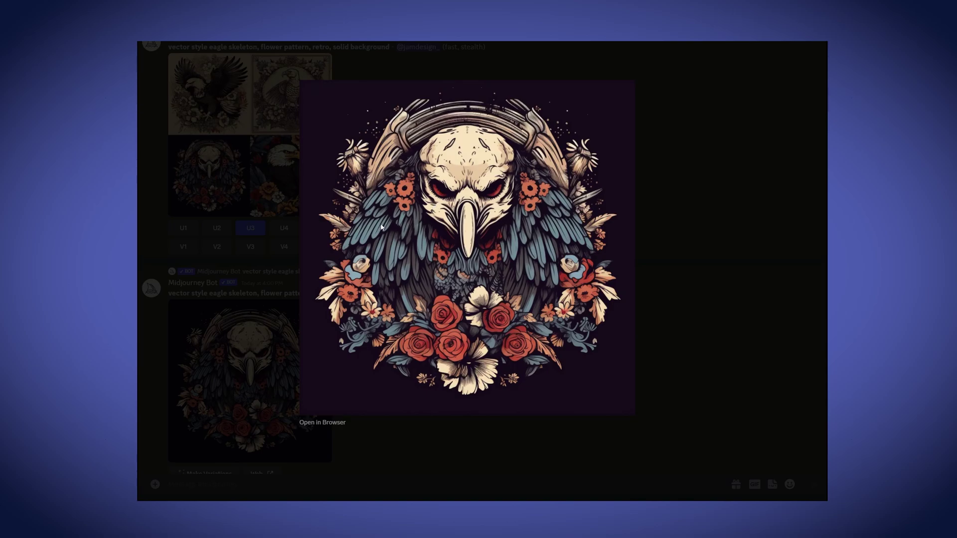
{"action": "left_click", "coordinate": [180, 193]}
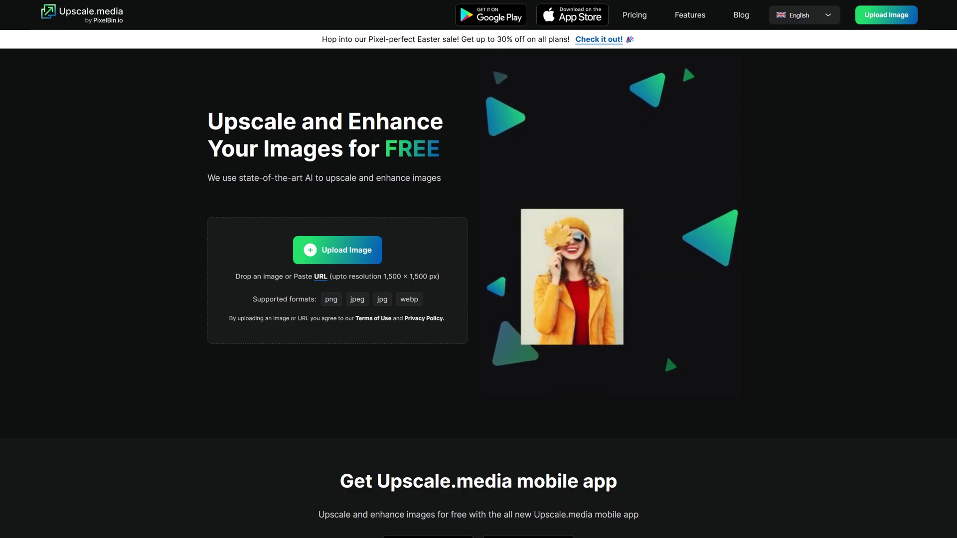
Switch to Upscale.media and upload the eagle skull image for 4x upscaling
{"action": "left_click_drag", "start_coordinate": [0, 299], "coordinate": [414, 275]}
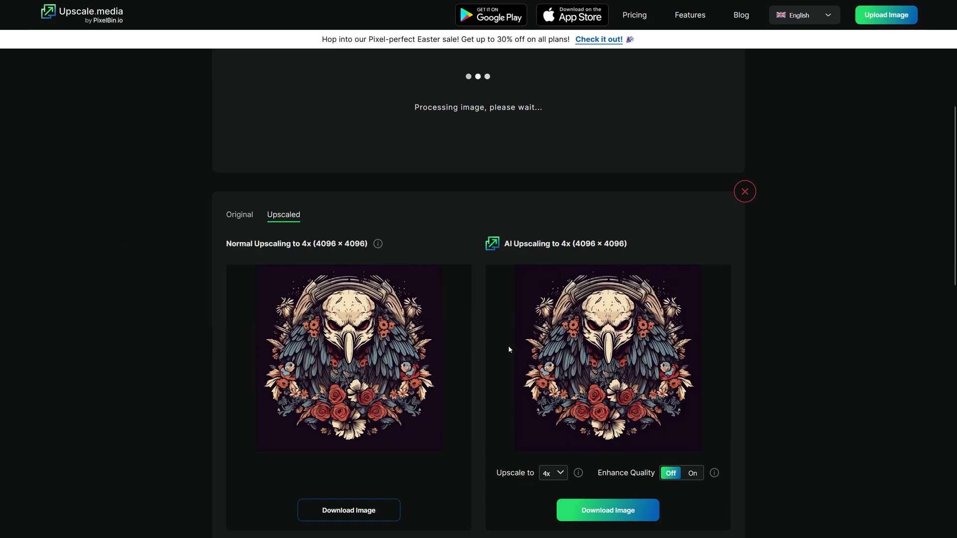
Download the AI-upscaled 4x eagle image and close the bulk upscaling promotion
{"action": "scroll", "coordinate": [509, 349], "scroll_direction": "down", "scroll_amount": 2}
{"action": "left_click", "coordinate": [552, 374]}
{"action": "left_click", "coordinate": [549, 412]}
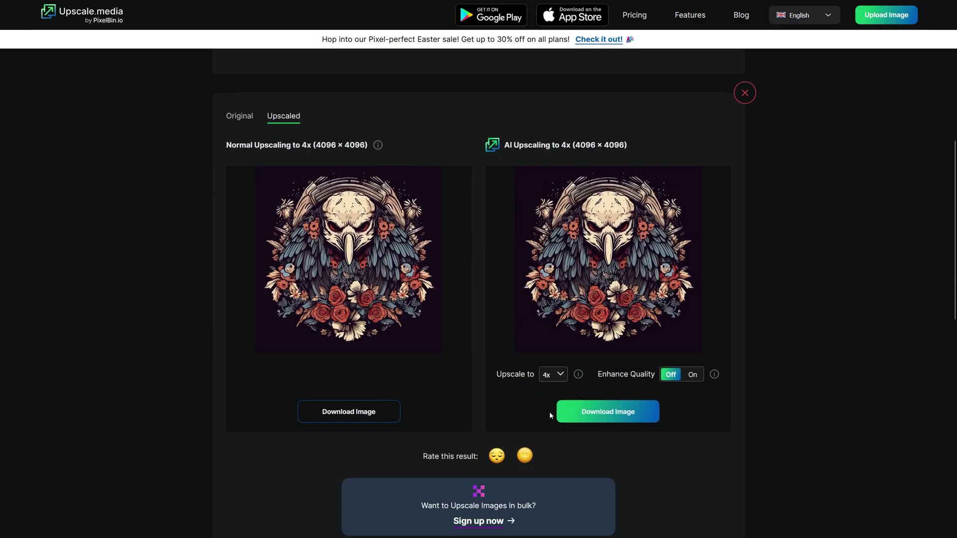
{"action": "left_click", "coordinate": [566, 412]}
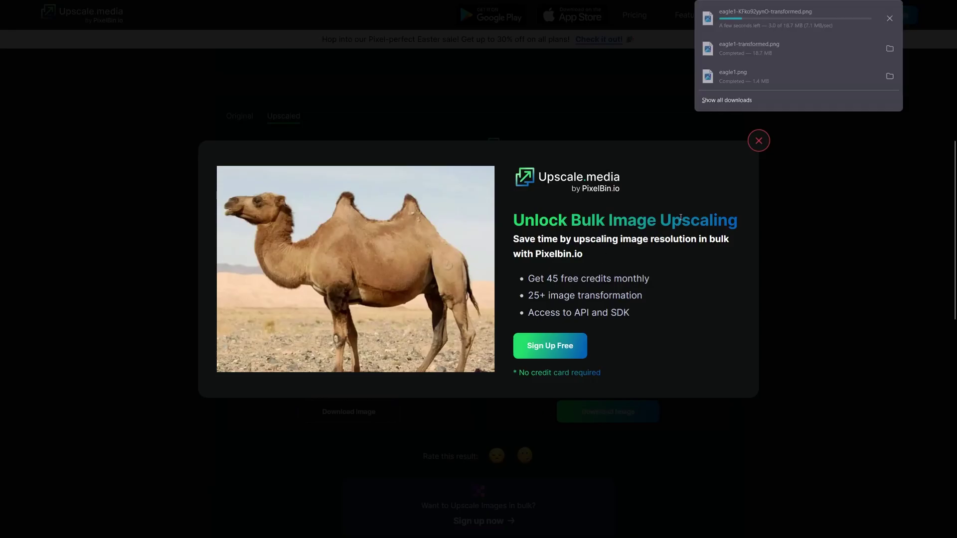
{"action": "left_click", "coordinate": [758, 141]}
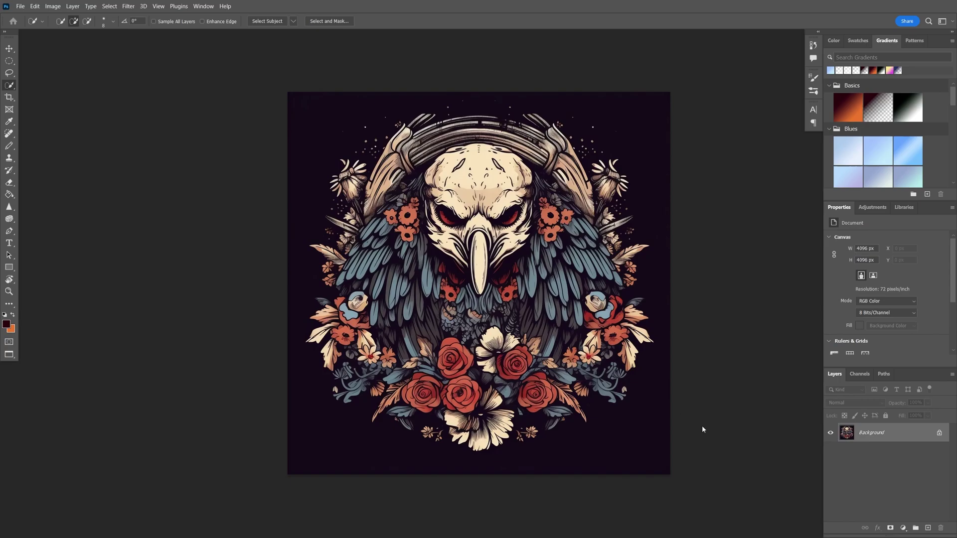
Switch to Photoshop, unlock the eagle image's Background layer and automatically select its subject
{"action": "left_click", "coordinate": [939, 433]}
{"action": "left_click", "coordinate": [109, 6]}
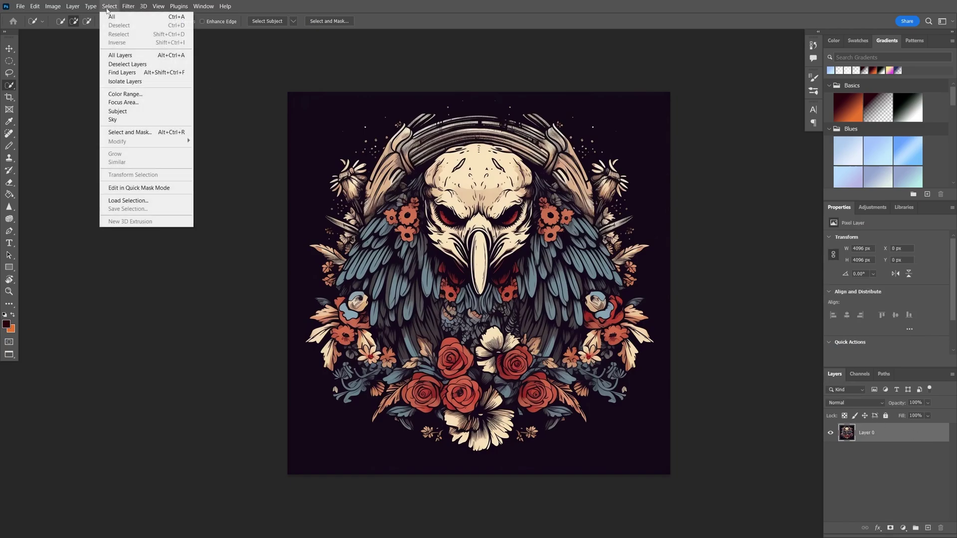
{"action": "left_click", "coordinate": [124, 113]}
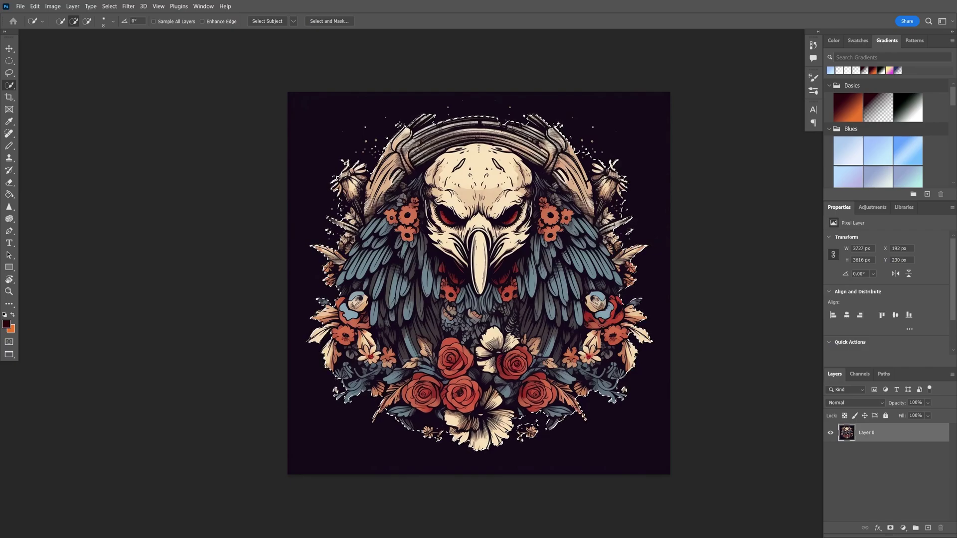
Subtract the dark background gaps around the thistle flower and leaves on the artwork's left side from the selection
{"action": "scroll", "coordinate": [380, 167], "scroll_direction": "up", "scroll_amount": 10, "text": "alt"}
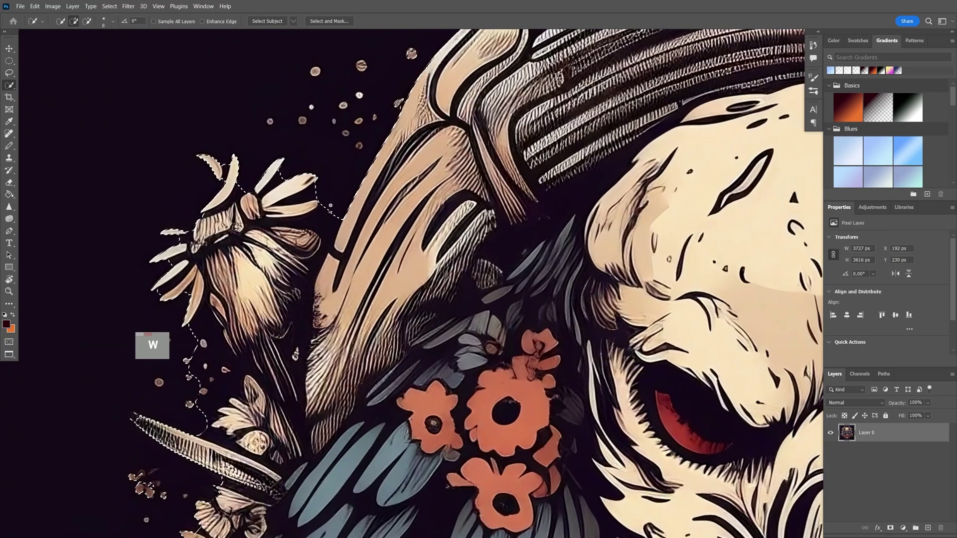
{"action": "left_click", "coordinate": [282, 288], "text": "alt"}
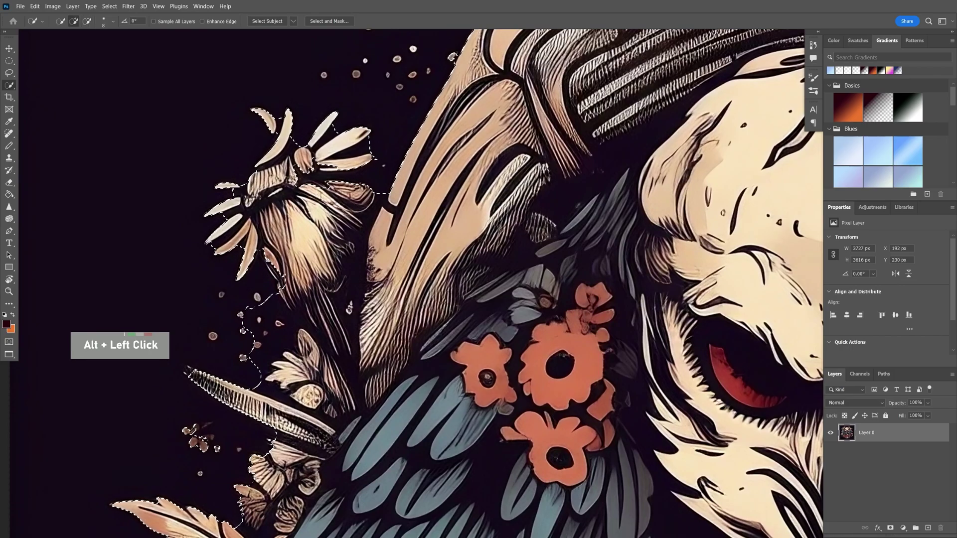
{"action": "scroll", "coordinate": [282, 288], "scroll_direction": "down", "scroll_amount": 2}
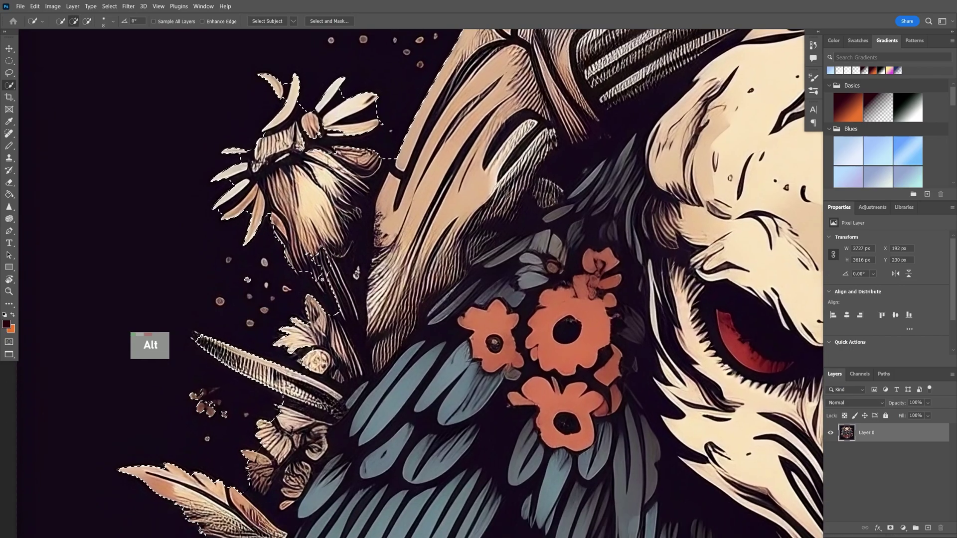
{"action": "left_click_drag", "start_coordinate": [331, 341], "coordinate": [403, 146]}
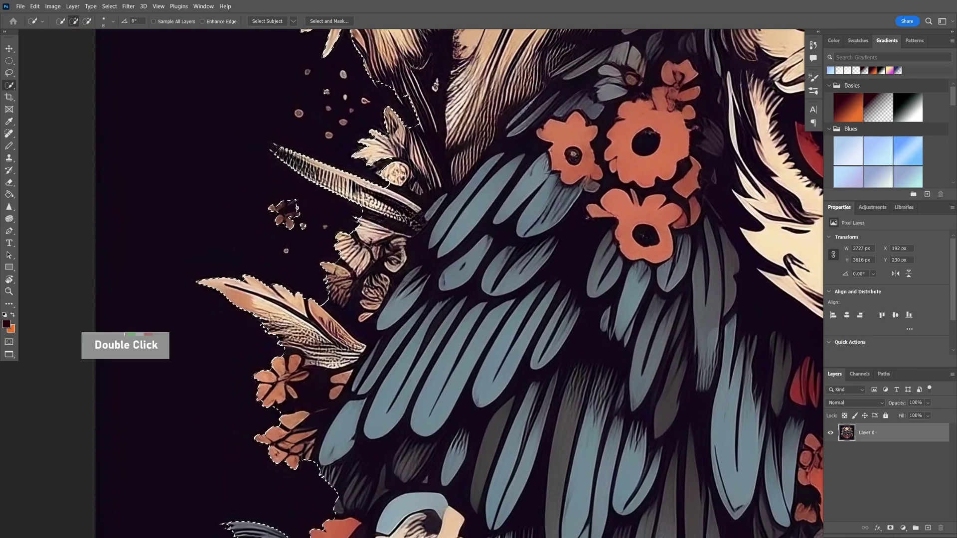
{"action": "left_click_drag", "start_coordinate": [295, 271], "coordinate": [262, 298]}
{"action": "scroll", "coordinate": [295, 251], "scroll_direction": "down", "scroll_amount": 3}
{"action": "left_click", "coordinate": [262, 298], "text": "alt"}
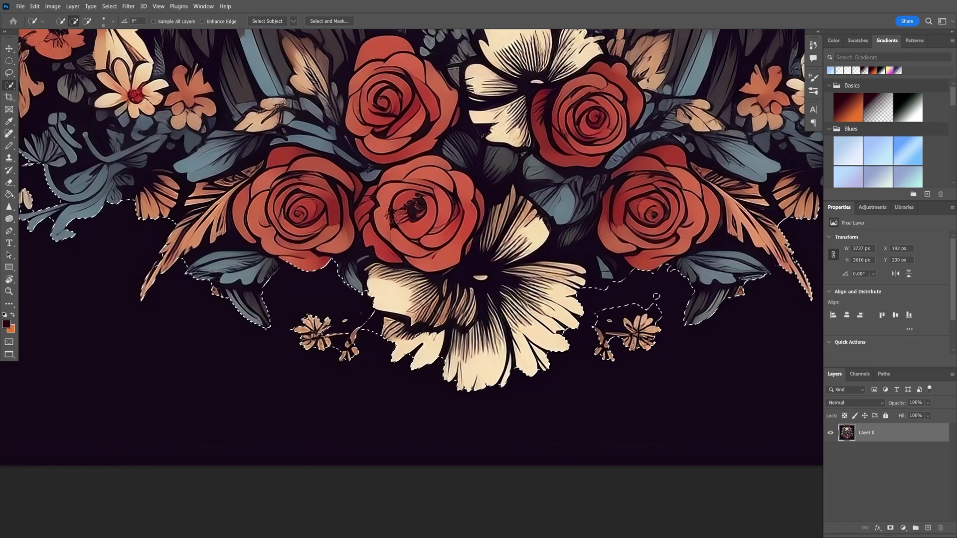
Clean up the selection edges around the roses, small flowers and leaves along the artwork's lower edge
{"action": "left_click", "coordinate": [262, 298], "text": "alt"}
{"action": "left_click_drag", "start_coordinate": [262, 298], "coordinate": [42, 318]}
{"action": "left_click", "coordinate": [42, 318], "text": "alt"}
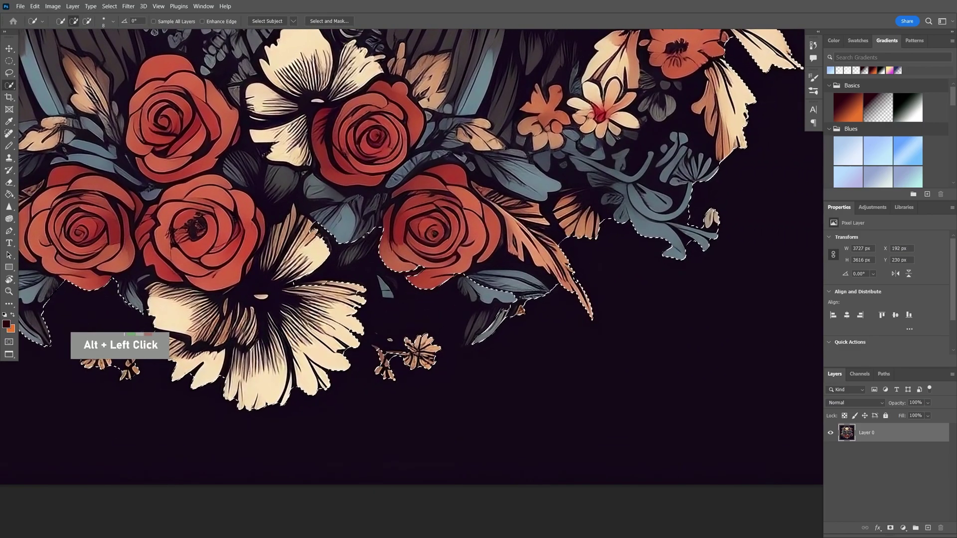
{"action": "left_click", "coordinate": [142, 344], "text": "alt"}
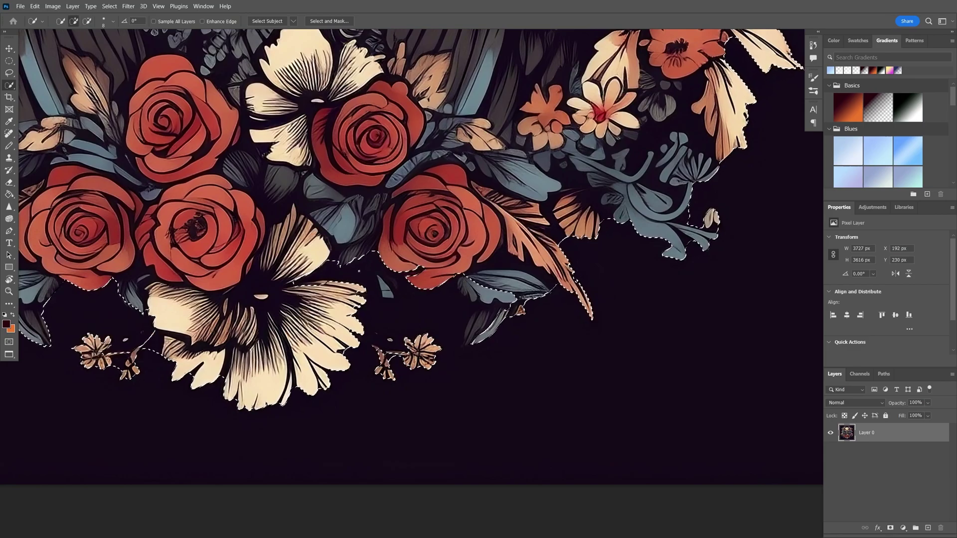
{"action": "key", "text": "space"}
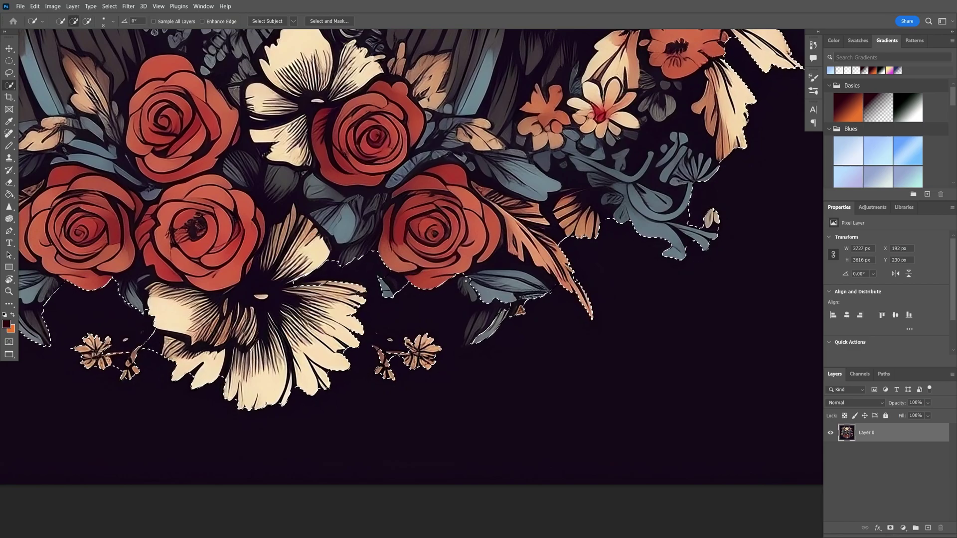
{"action": "left_click", "coordinate": [686, 191], "text": "alt"}
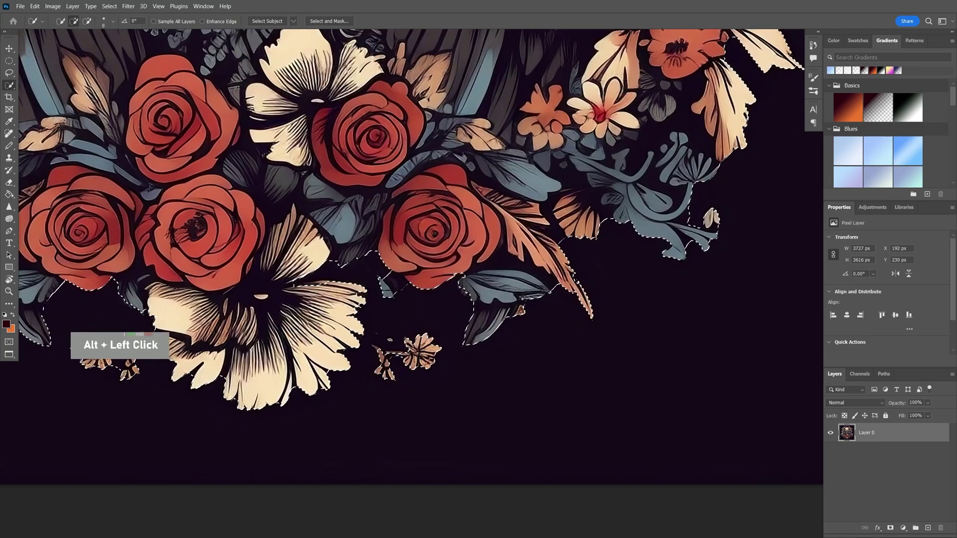
{"action": "key", "text": "space"}
Subtract the background around the artwork's right thistle flower from the selection and refine it along the banded arch above the skull
{"action": "left_click_drag", "start_coordinate": [686, 189], "coordinate": [482, 537]}
{"action": "left_click", "coordinate": [464, 284], "text": "alt"}
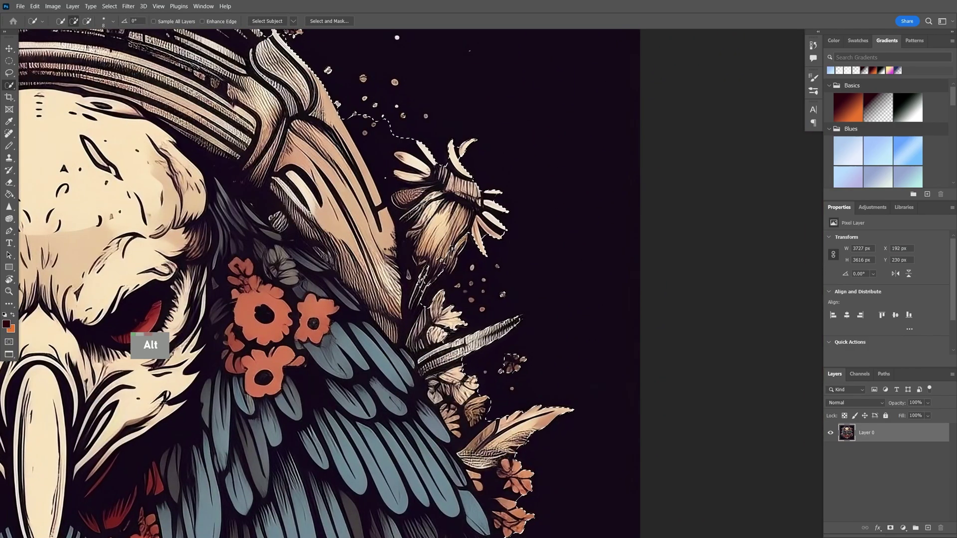
{"action": "left_click", "coordinate": [364, 140], "text": "alt"}
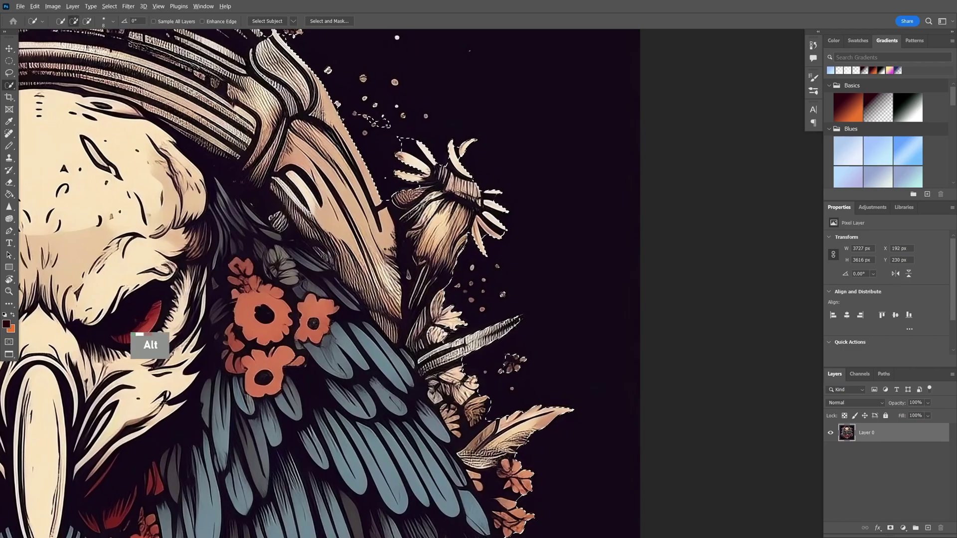
{"action": "left_click_drag", "start_coordinate": [529, 369], "coordinate": [549, 454]}
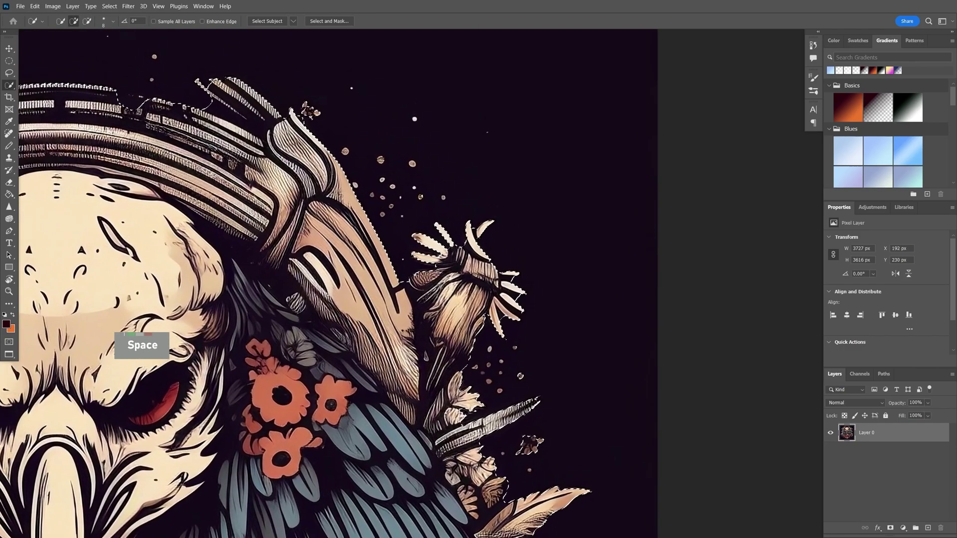
{"action": "scroll", "coordinate": [548, 453], "scroll_direction": "down", "scroll_amount": 1}
{"action": "scroll", "coordinate": [468, 199], "scroll_direction": "down", "scroll_amount": 1}
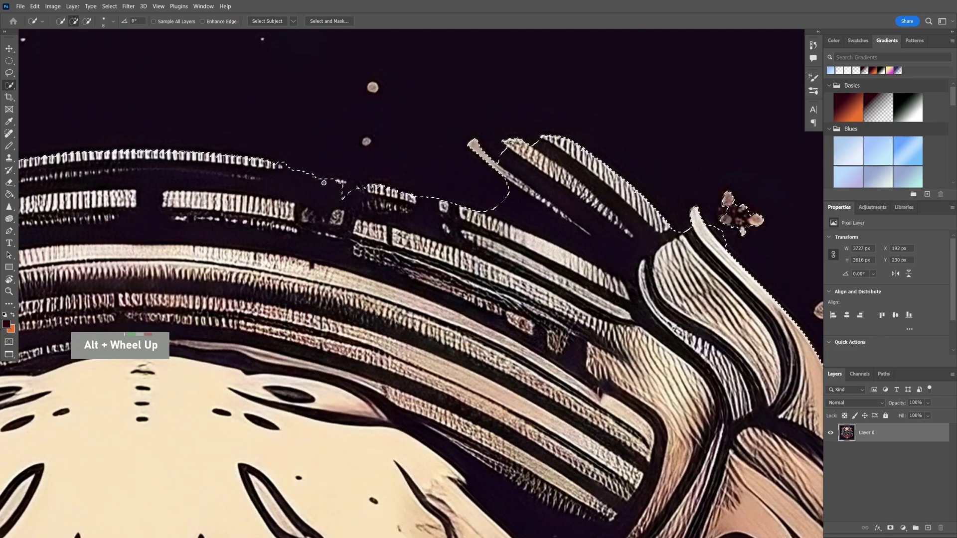
Add a layer mask from the refined selection to remove the dark background around the eagle
{"action": "scroll", "coordinate": [343, 205], "scroll_direction": "down", "scroll_amount": 8}
{"action": "scroll", "coordinate": [229, 235], "scroll_direction": "up", "scroll_amount": 3}
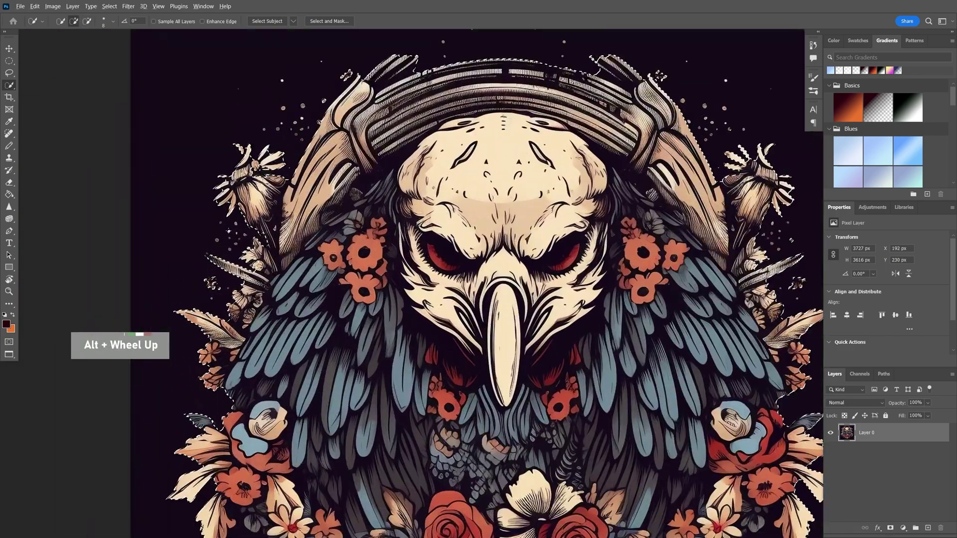
{"action": "left_click_drag", "start_coordinate": [479, 299], "coordinate": [295, 210]}
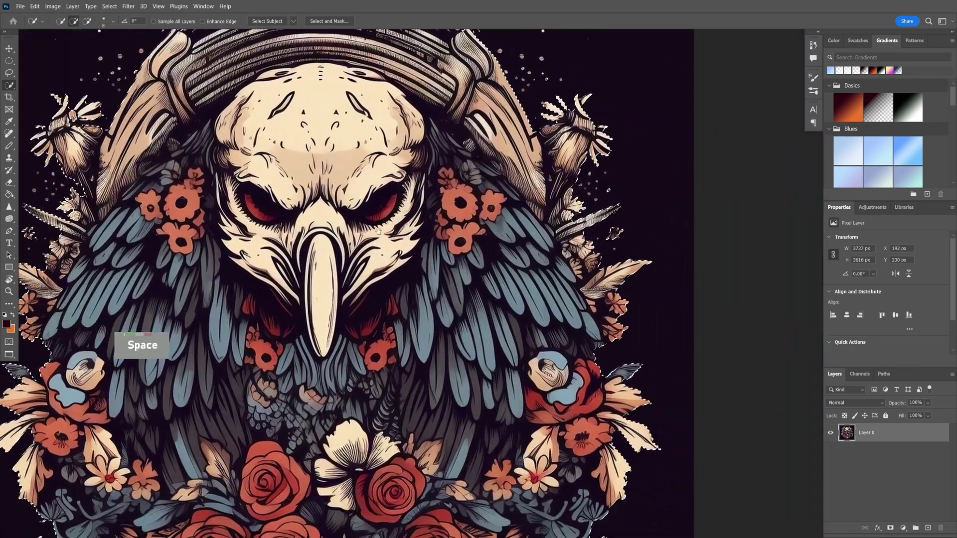
{"action": "scroll", "coordinate": [455, 272], "scroll_direction": "down", "scroll_amount": 3}
{"action": "left_click_drag", "start_coordinate": [379, 249], "coordinate": [432, 260]}
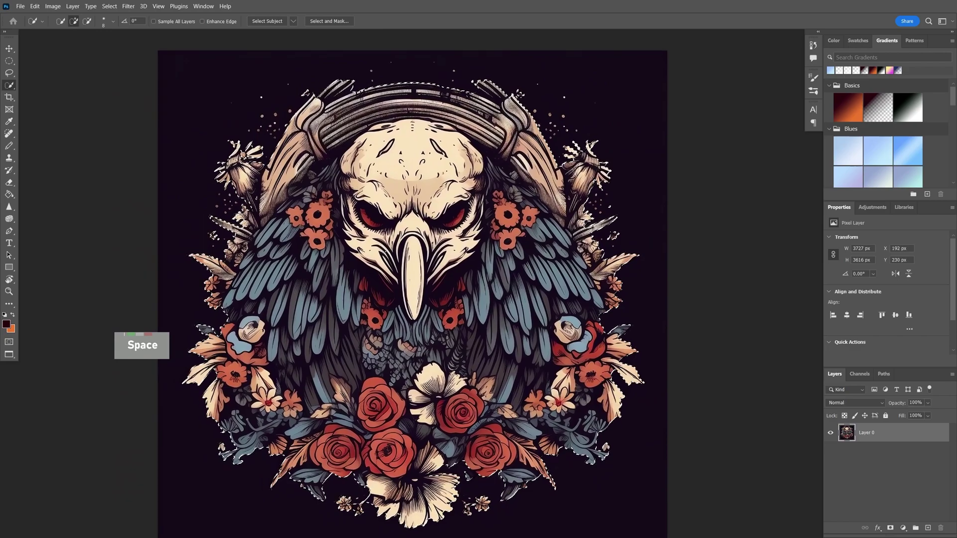
{"action": "left_click", "coordinate": [891, 528]}
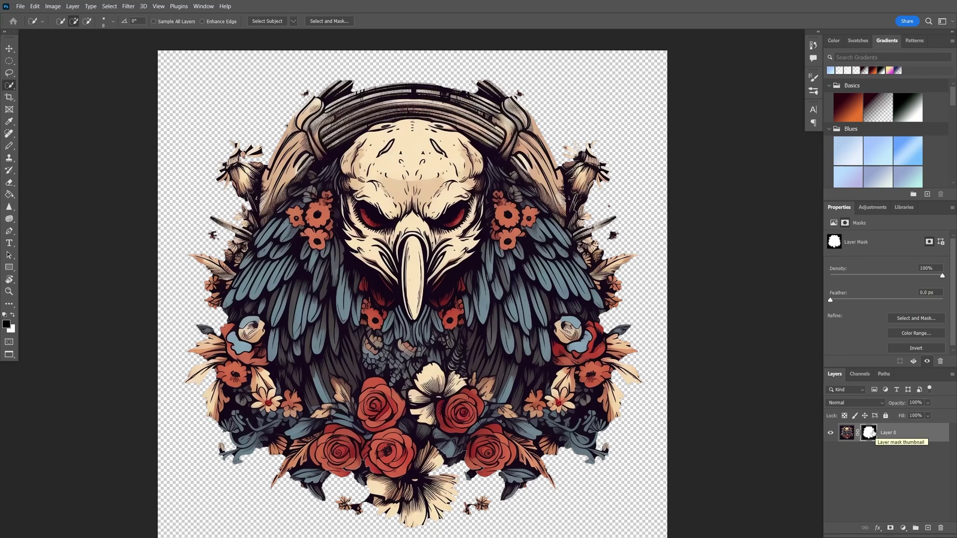
Refine the mask with Select and Mask using a 2.5 px feather and Decontaminate Colors, output to a new layer with layer mask
{"action": "double_click", "coordinate": [869, 432]}
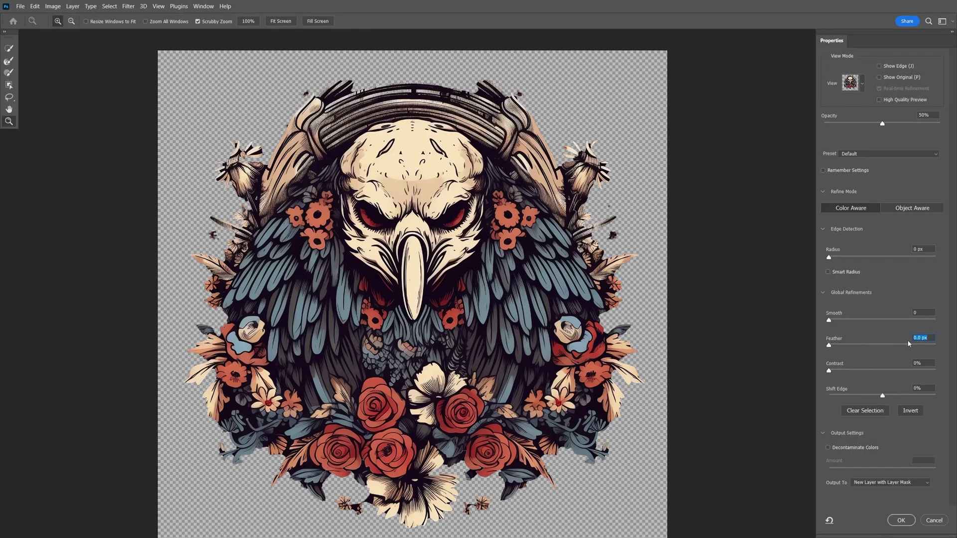
{"action": "scroll", "coordinate": [922, 337], "scroll_direction": "up", "scroll_amount": 7}
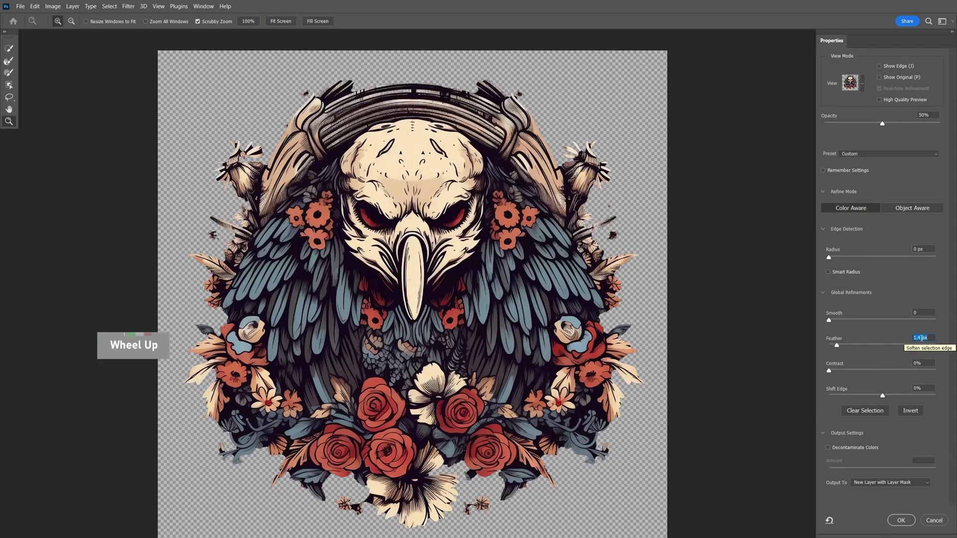
{"action": "scroll", "coordinate": [923, 338], "scroll_direction": "up", "scroll_amount": 3}
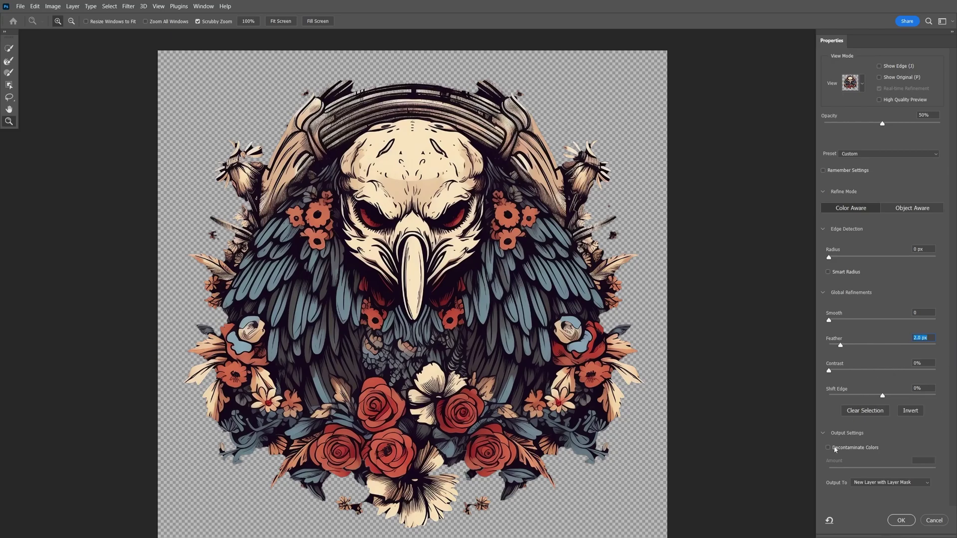
{"action": "scroll", "coordinate": [921, 339], "scroll_direction": "up", "scroll_amount": 1}
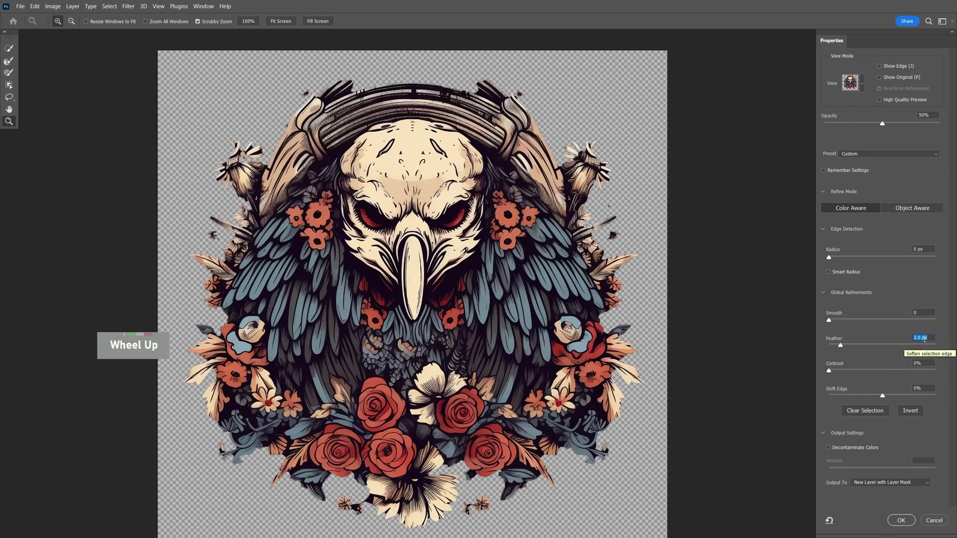
{"action": "scroll", "coordinate": [925, 339], "scroll_direction": "up", "scroll_amount": 5}
{"action": "scroll", "coordinate": [926, 339], "scroll_direction": "down", "scroll_amount": 1}
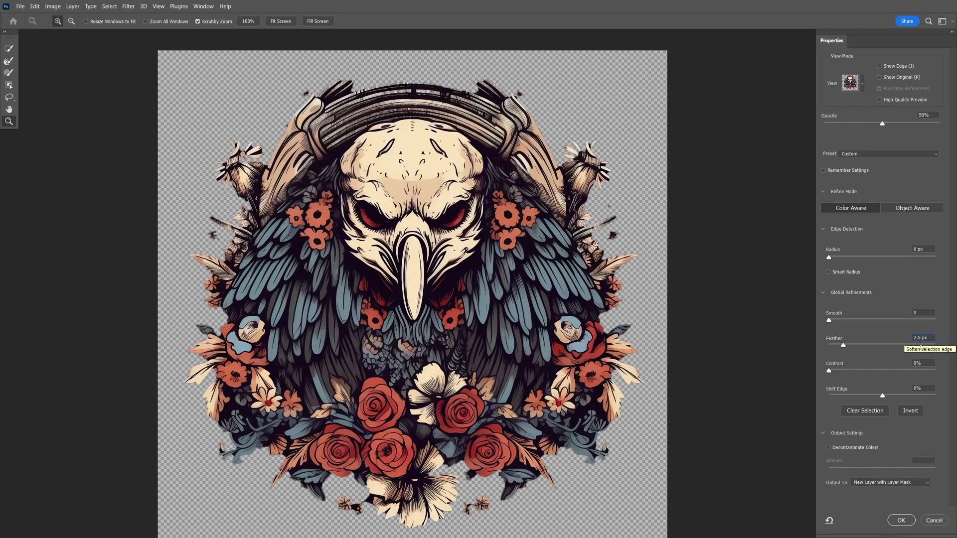
{"action": "left_click", "coordinate": [828, 447]}
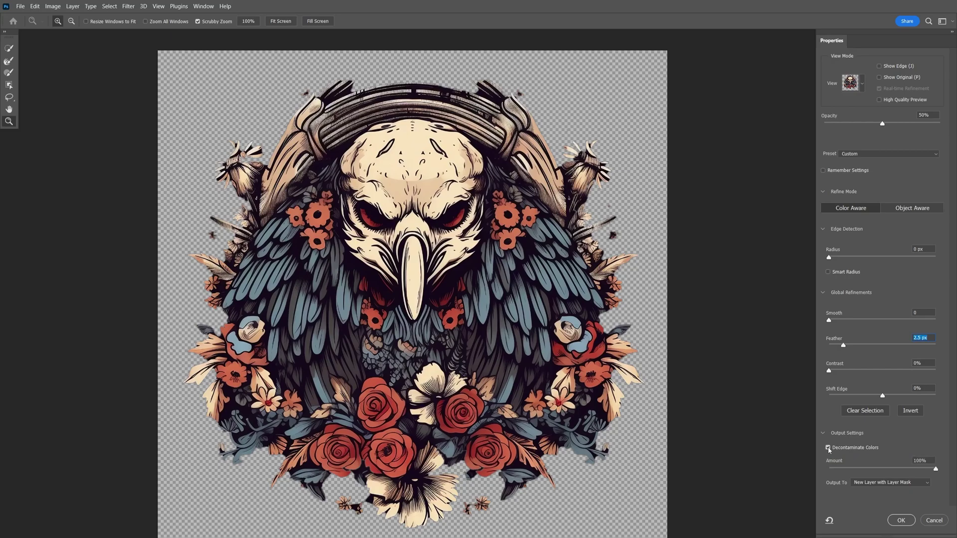
{"action": "left_click", "coordinate": [901, 521]}
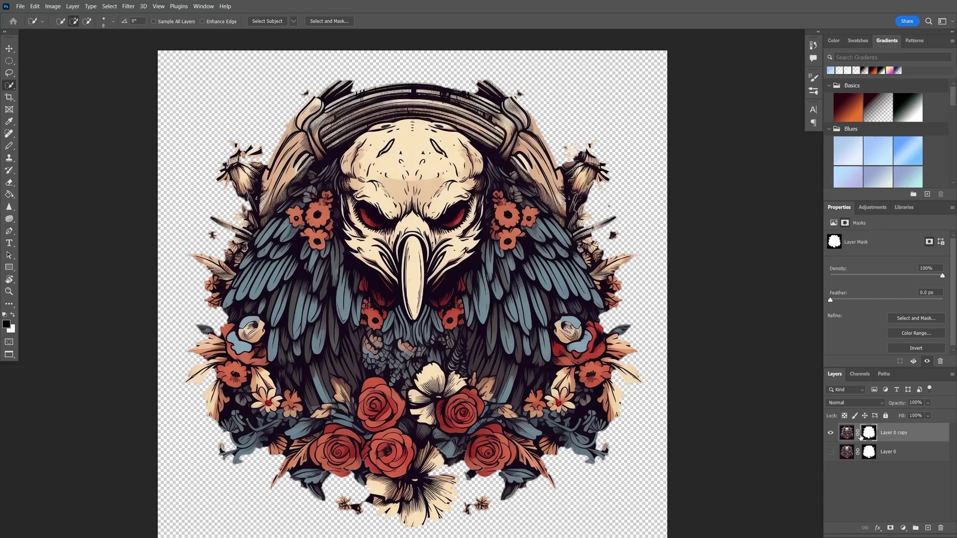
Convert the Layer 0 copy layer to a smart object
{"action": "right_click", "coordinate": [916, 431]}
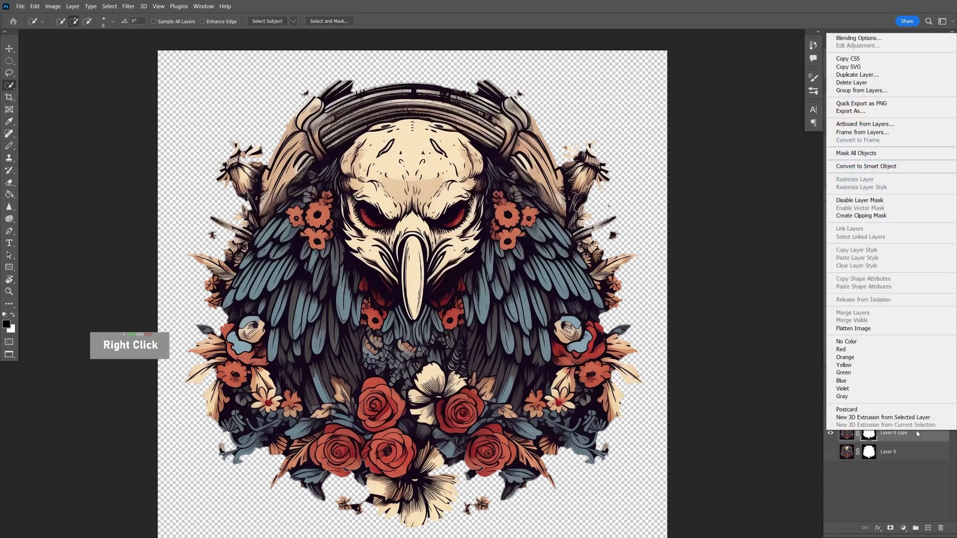
{"action": "left_click", "coordinate": [882, 167]}
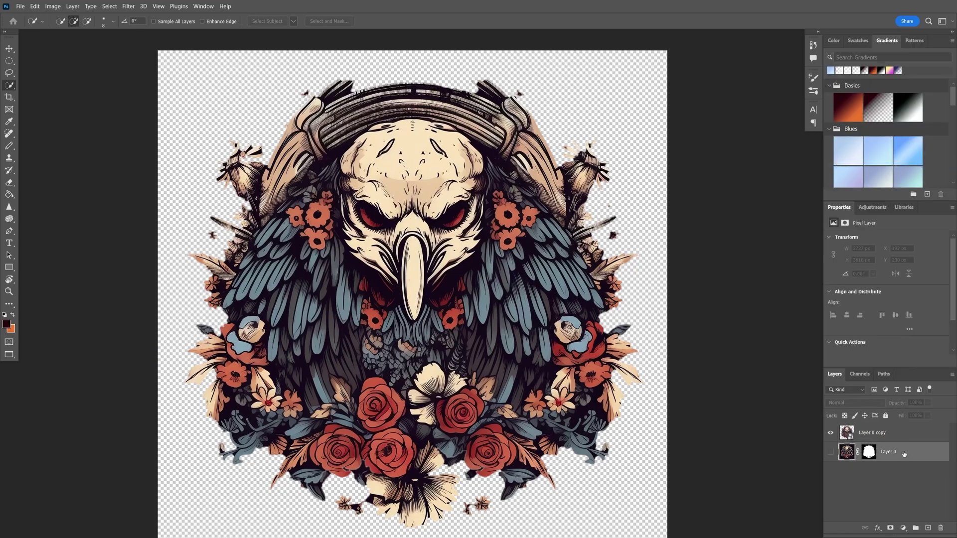
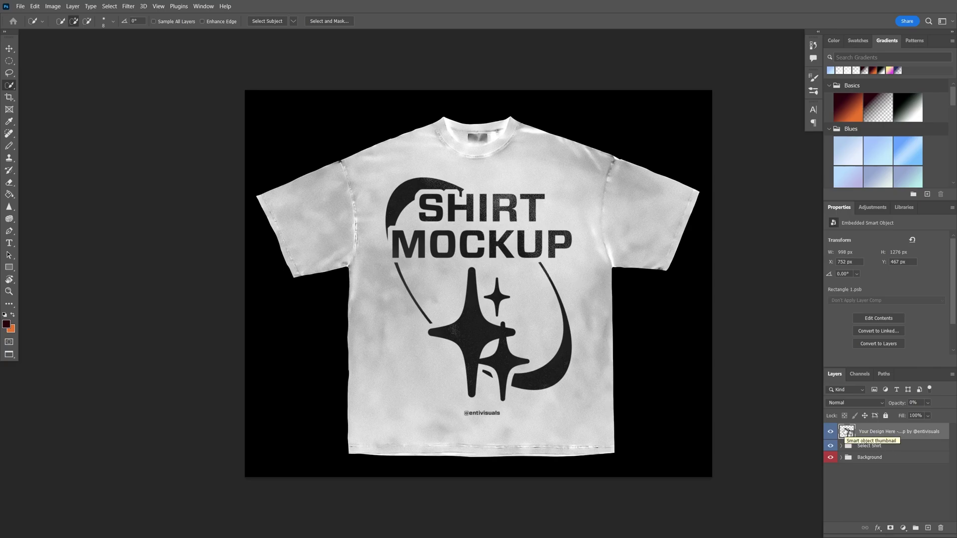
Open the shirt mockup's "Your Design Here" smart object and paste the eagle artwork into it
{"action": "double_click", "coordinate": [847, 429]}
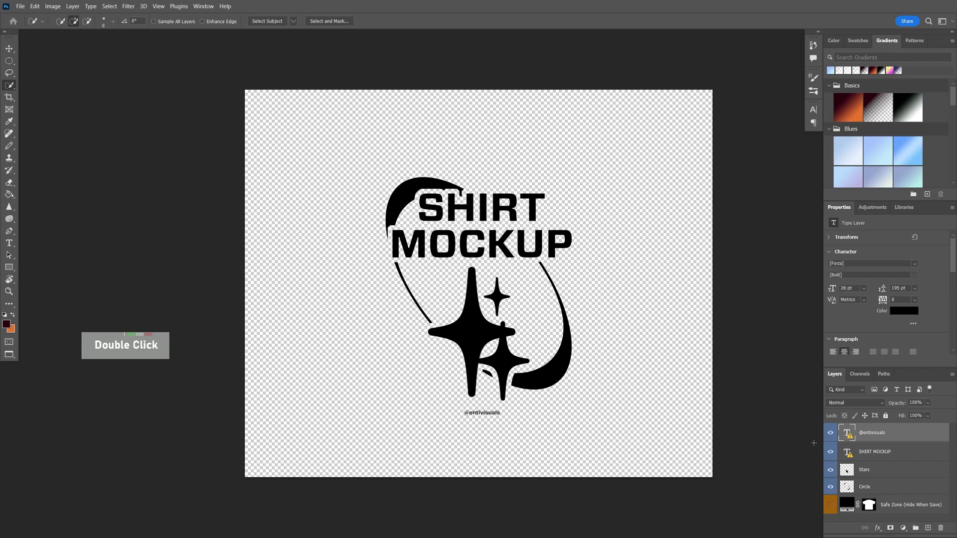
{"action": "key", "text": "ctrl+v"}
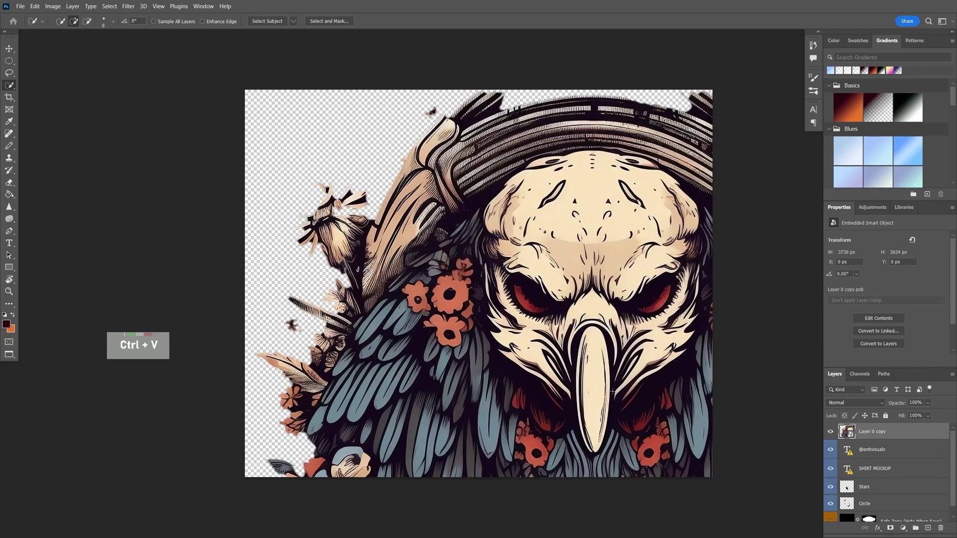
{"action": "left_click", "coordinate": [878, 450]}
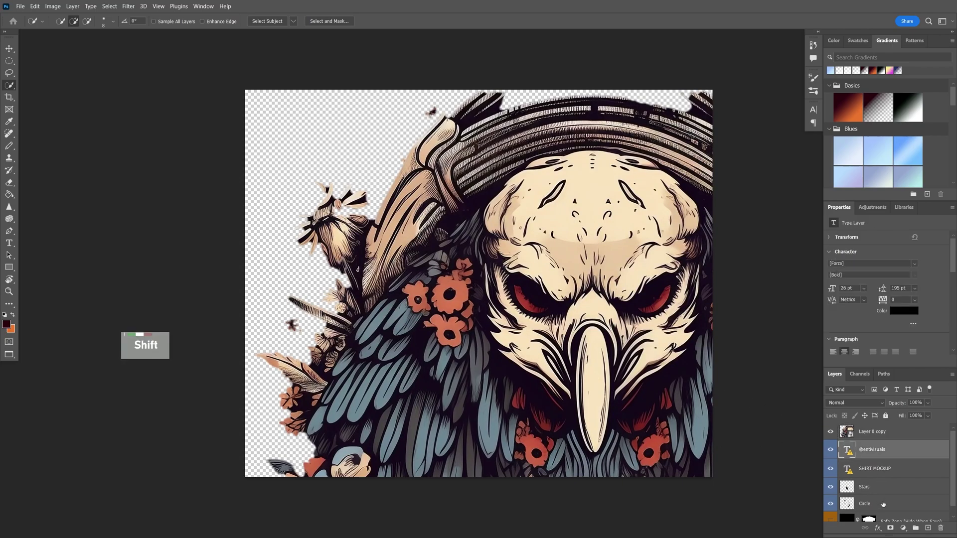
{"action": "left_click", "coordinate": [884, 504], "text": "shift"}
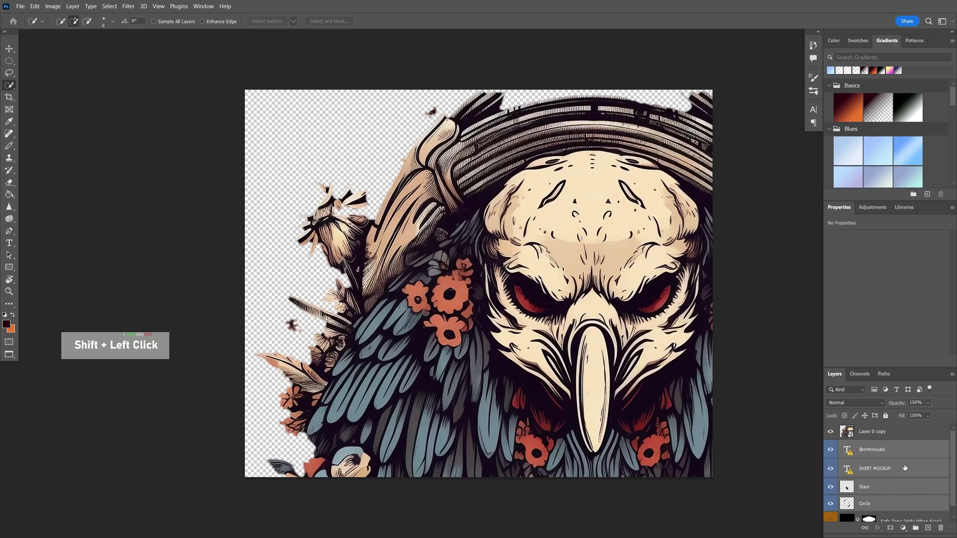
{"action": "left_click", "coordinate": [940, 528]}
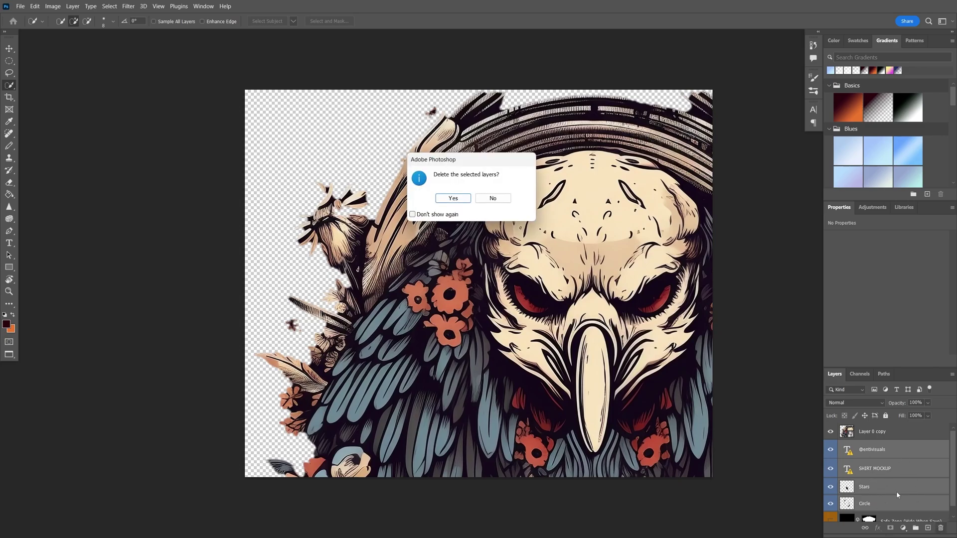
{"action": "left_click", "coordinate": [442, 200]}
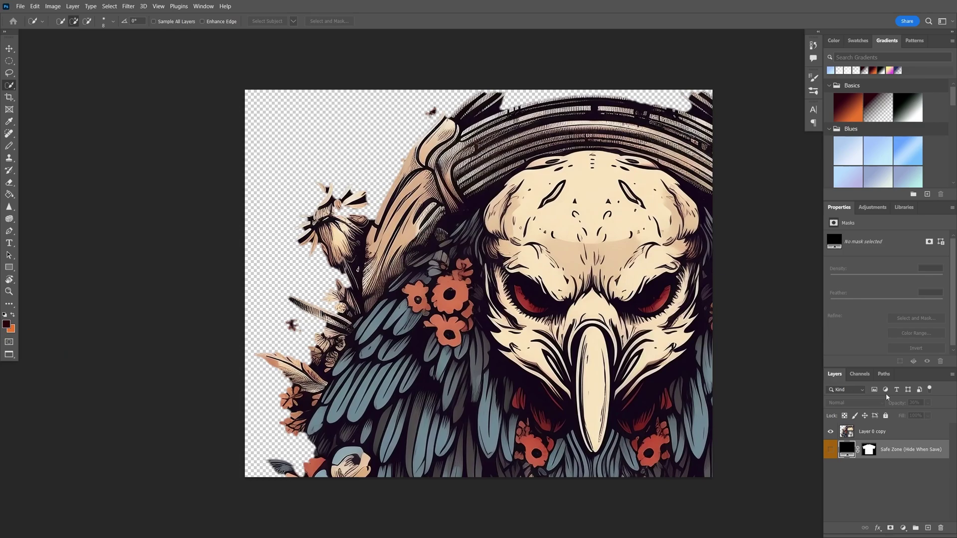
Scale the Layer 0 copy eagle artwork down to about 13.49% and place it horizontally centred in the upper half of the canvas
{"action": "left_click", "coordinate": [873, 432]}
{"action": "key", "text": "ctrl+t"}
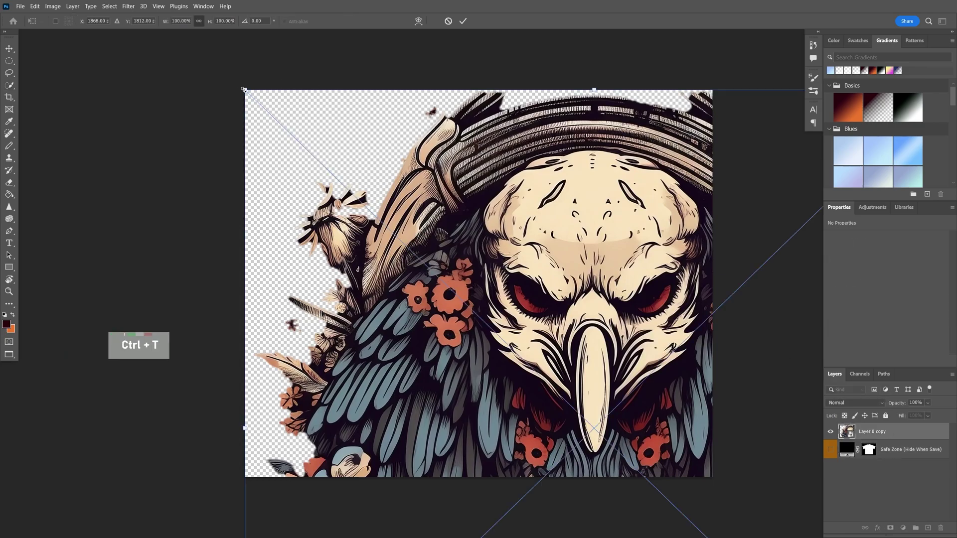
{"action": "left_click_drag", "start_coordinate": [245, 90], "coordinate": [207, 124]}
{"action": "left_click_drag", "start_coordinate": [346, 198], "coordinate": [402, 183]}
{"action": "left_click_drag", "start_coordinate": [262, 114], "coordinate": [431, 278]}
{"action": "left_click_drag", "start_coordinate": [493, 299], "coordinate": [494, 226]}
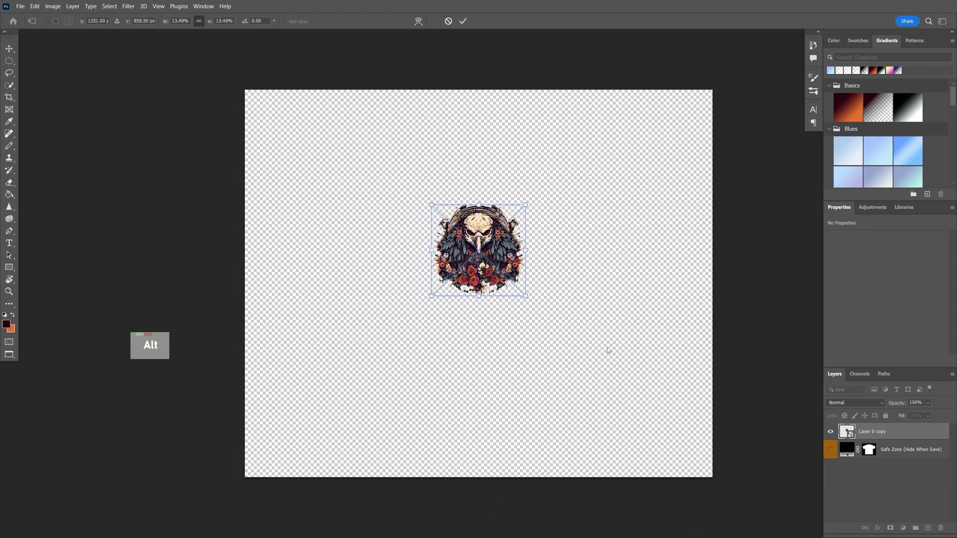
{"action": "key", "text": "Return"}
Show the Safe Zone layer as a guide and move the eagle artwork up onto the shirt's chest, at about Y 481 px
{"action": "left_click", "coordinate": [830, 451]}
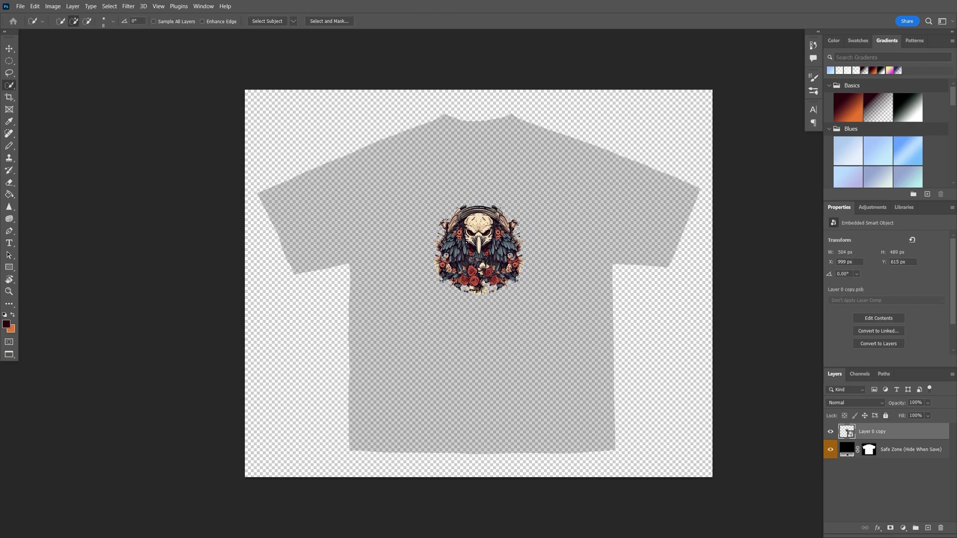
{"action": "key", "text": "ctrl+t"}
{"action": "left_click_drag", "start_coordinate": [476, 252], "coordinate": [475, 229]}
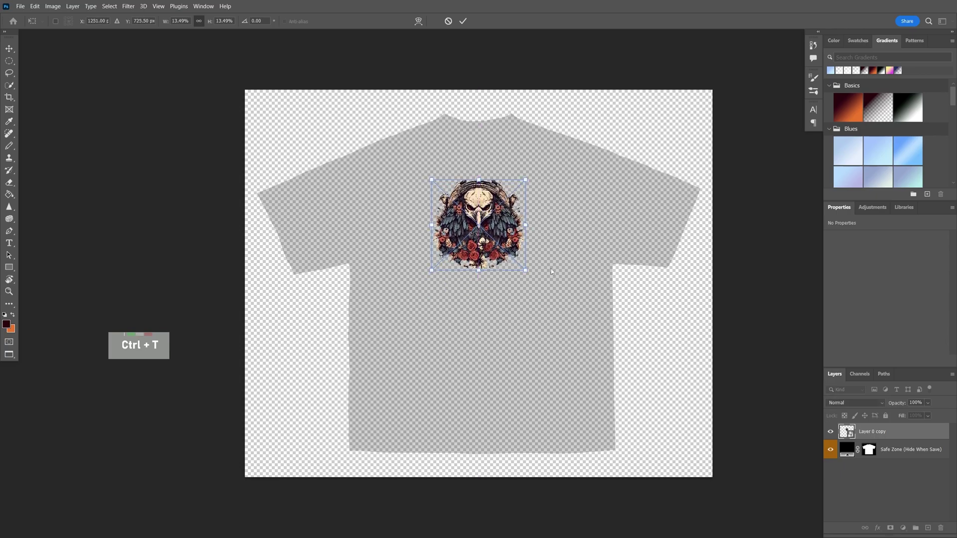
{"action": "key", "text": "Return"}
{"action": "key", "text": "w"}
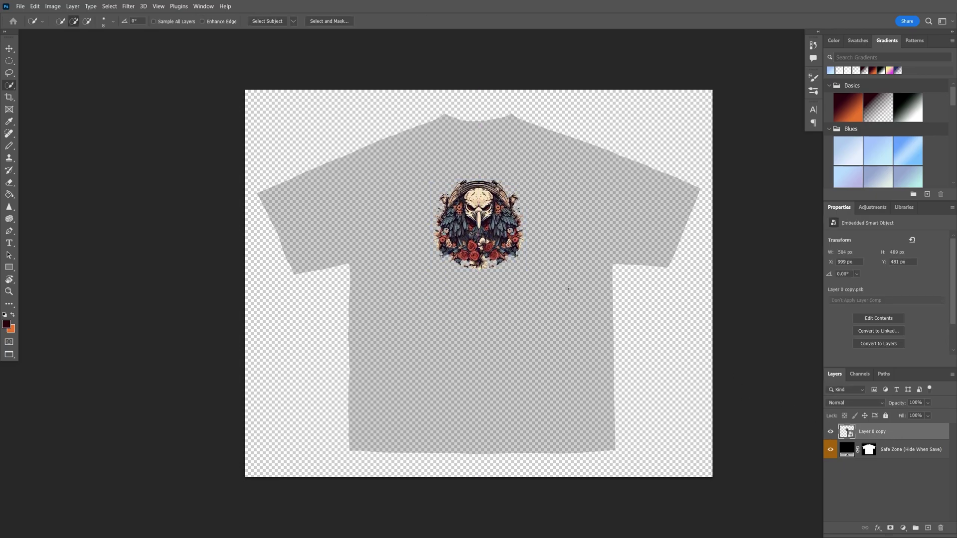
Hide the Safe Zone layer and save the smart object, returning to the shirt mockup document
{"action": "left_click", "coordinate": [830, 450]}
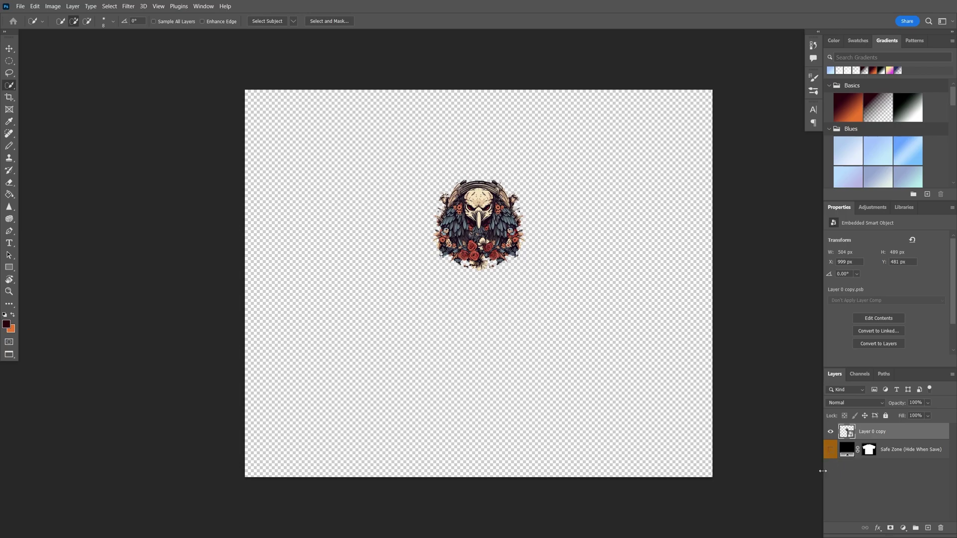
{"action": "key", "text": "ctrl+s"}
{"action": "key", "text": "ctrl+Tab"}
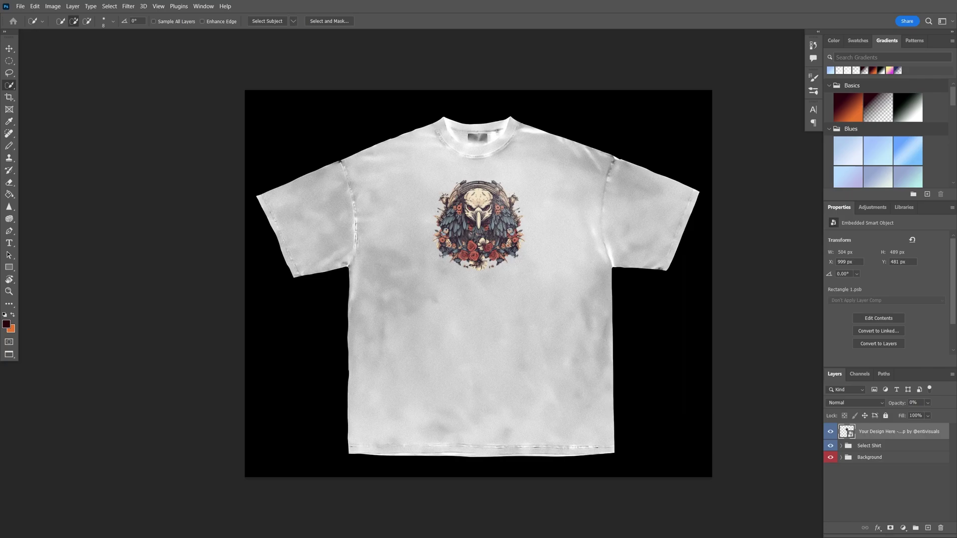
Compare the design on the Black Shirt and White Shirt variants in the Select Shirt group, leaving only White Shirt visible
{"action": "left_click", "coordinate": [849, 447]}
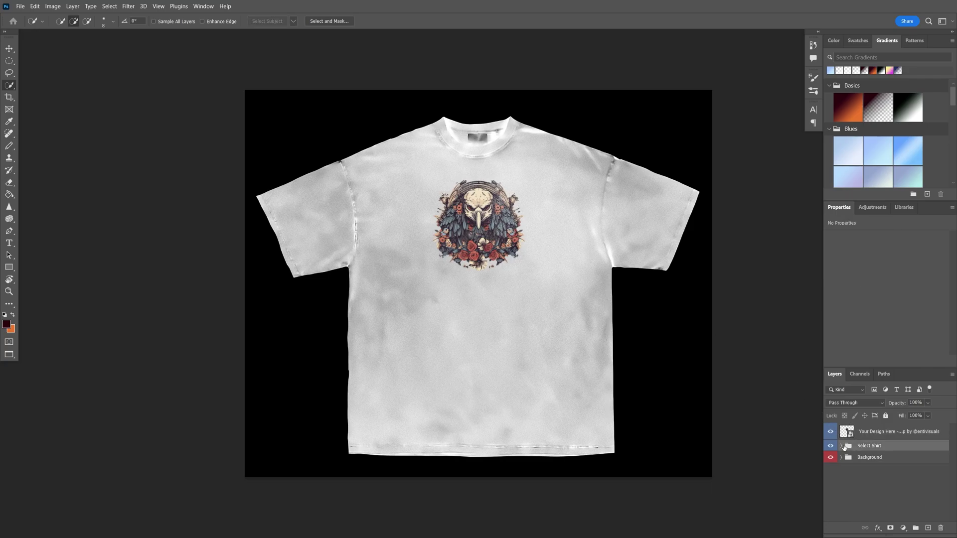
{"action": "left_click", "coordinate": [841, 446]}
{"action": "left_click", "coordinate": [831, 457]}
{"action": "left_click", "coordinate": [830, 469]}
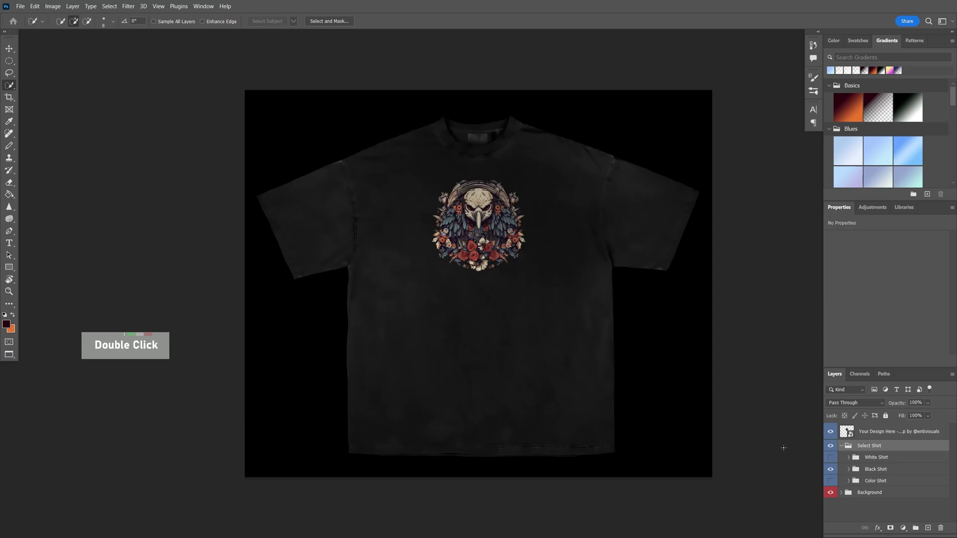
{"action": "left_click", "coordinate": [831, 457]}
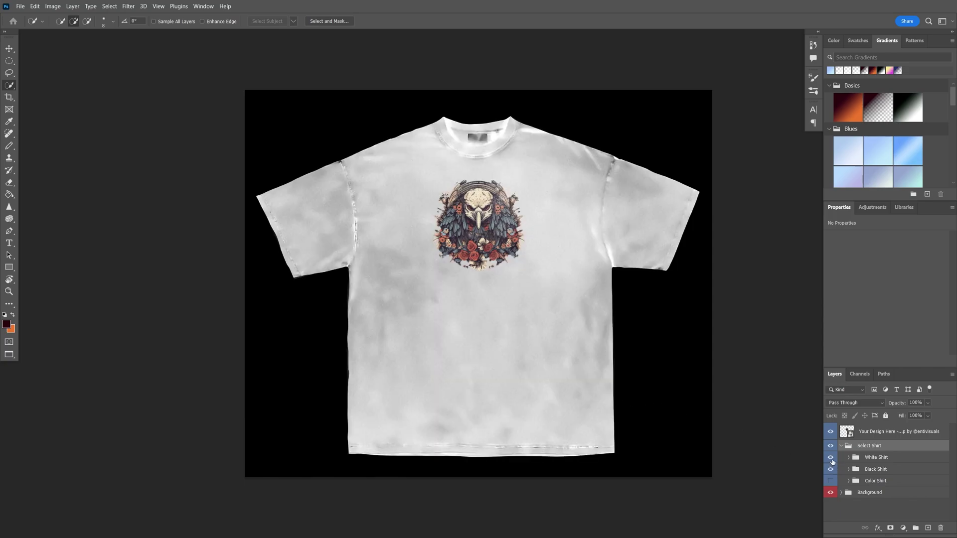
{"action": "left_click", "coordinate": [830, 457]}
{"action": "left_click", "coordinate": [830, 469]}
{"action": "left_click", "coordinate": [830, 457]}
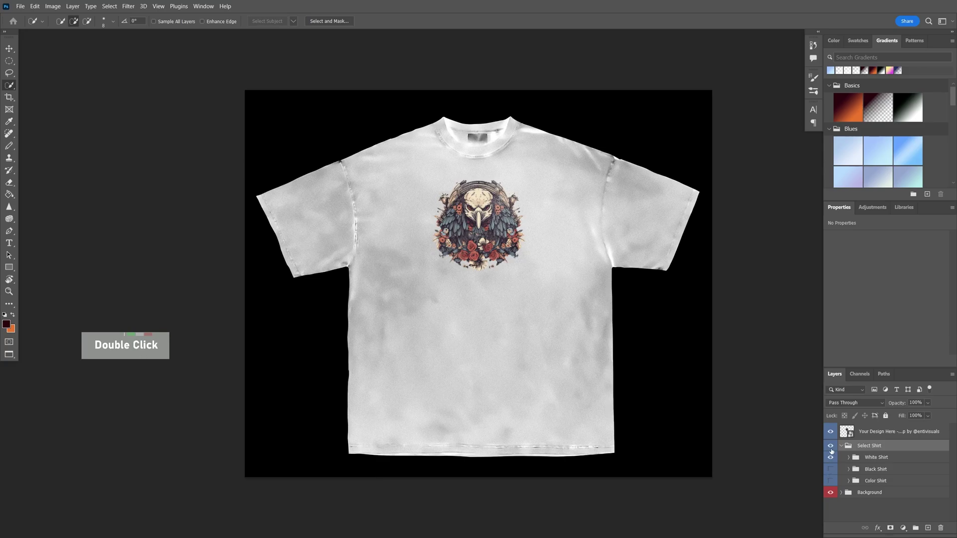